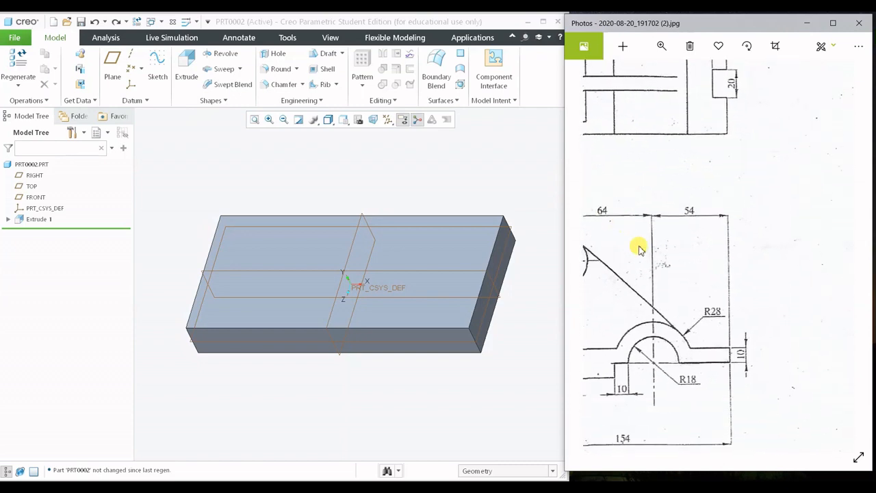
Begin an Extrude feature with a sketch on the FRONT datum plane and orient the view parallel to the sketch
drag(703, 316, 718, 297)
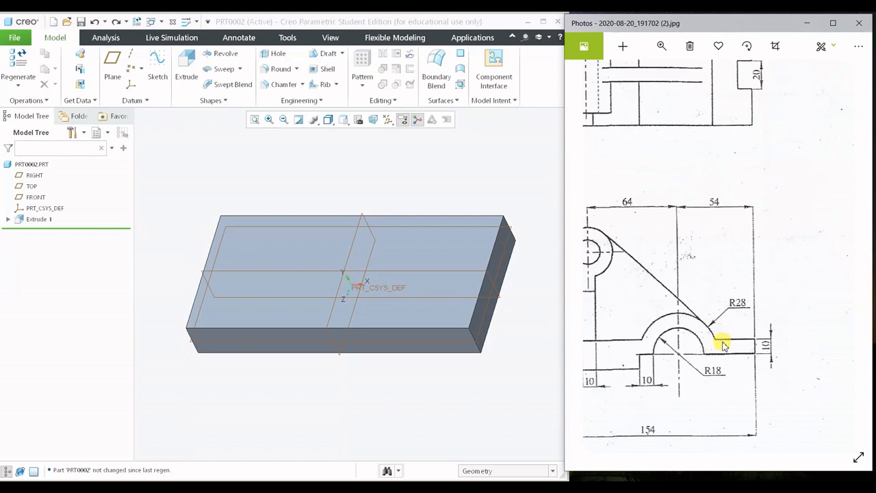
mouse_move(743, 279)
mouse_down()
mouse_move(673, 297)
mouse_move(764, 264)
mouse_move(735, 280)
mouse_up()
mouse_move(719, 327)
mouse_down()
mouse_move(747, 379)
mouse_move(683, 349)
mouse_move(728, 326)
mouse_move(678, 333)
mouse_up()
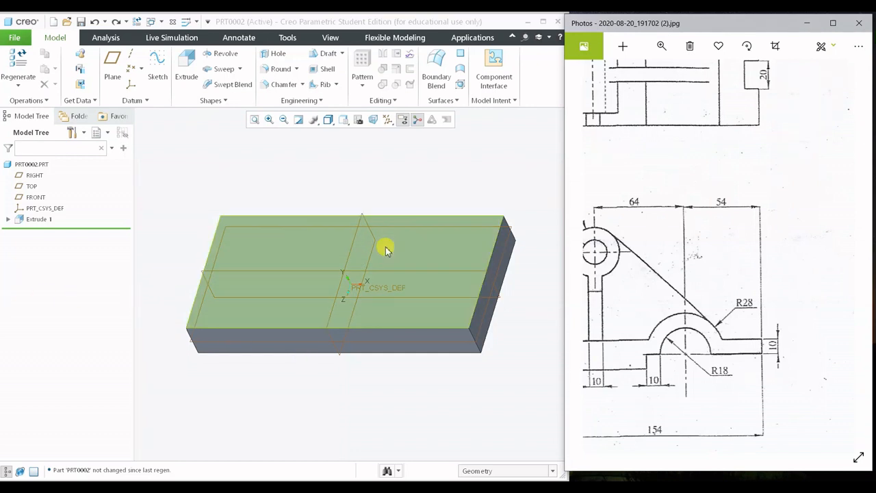
click(231, 146)
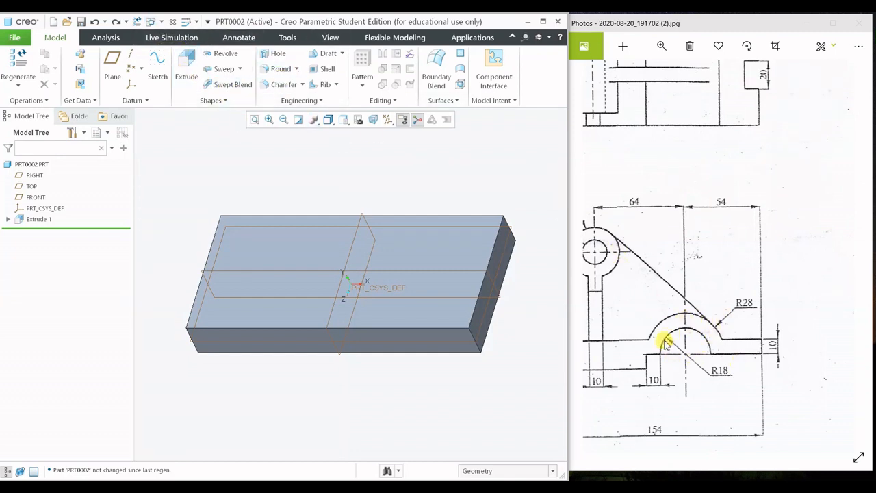
drag(676, 346, 760, 346)
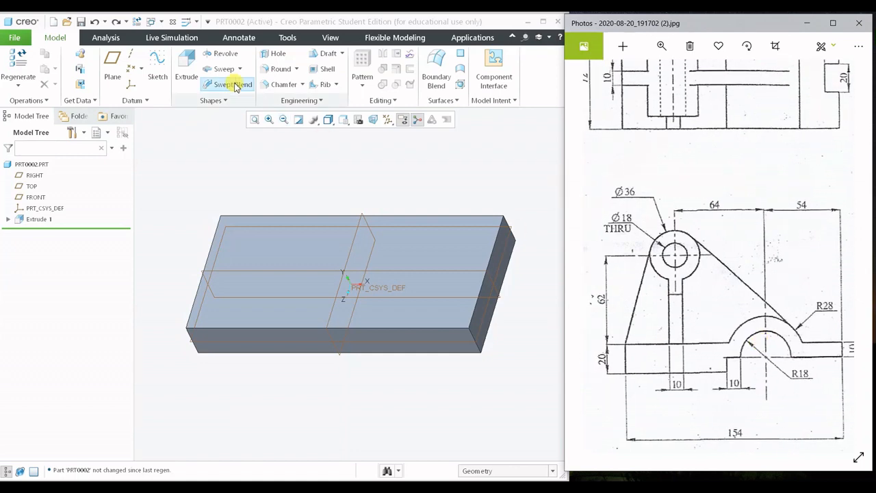
click(186, 69)
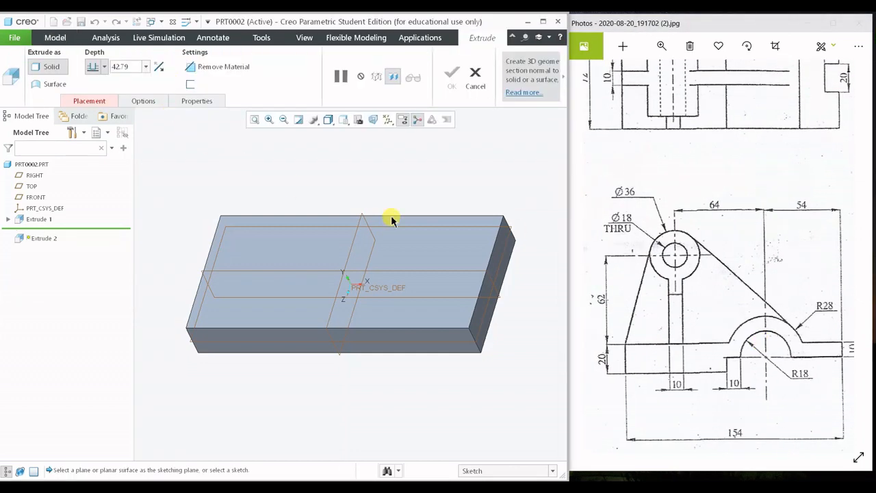
drag(793, 311, 774, 313)
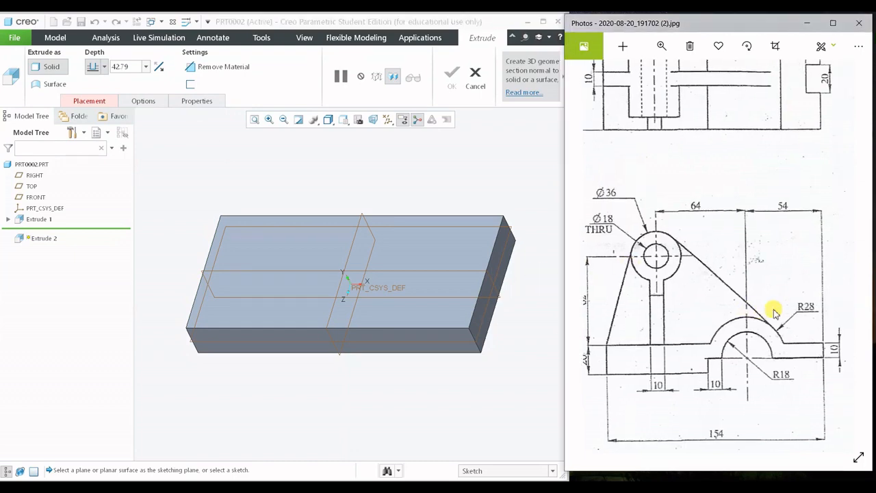
click(431, 267)
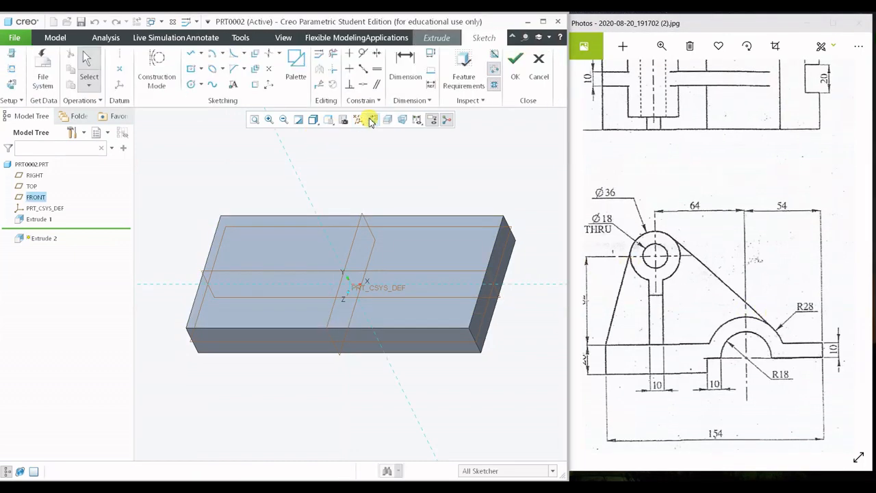
click(370, 120)
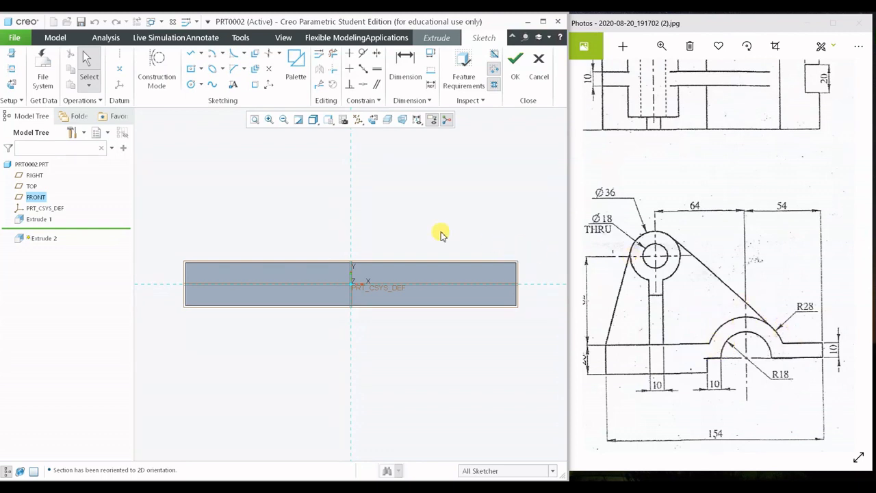
Sketch an upper semicircular arc by center and ends on the horizontal reference, radius about 23.4, centered about 41.3 right of the vertical reference
click(222, 54)
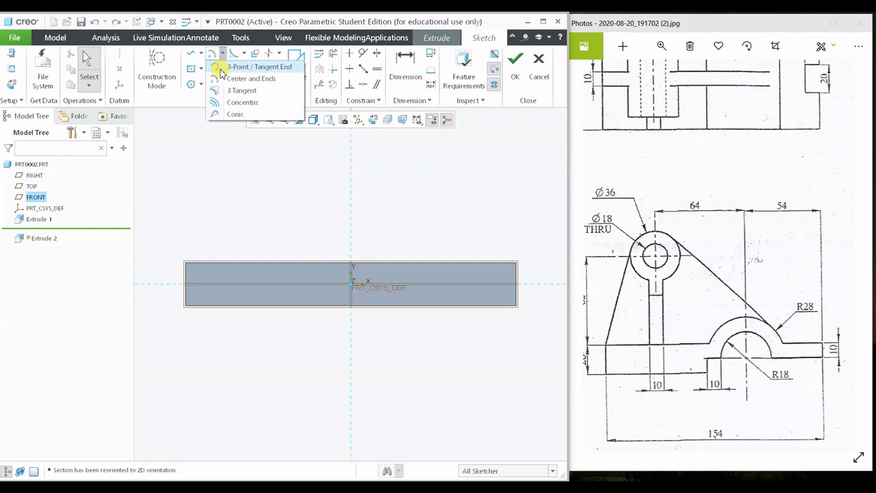
click(293, 80)
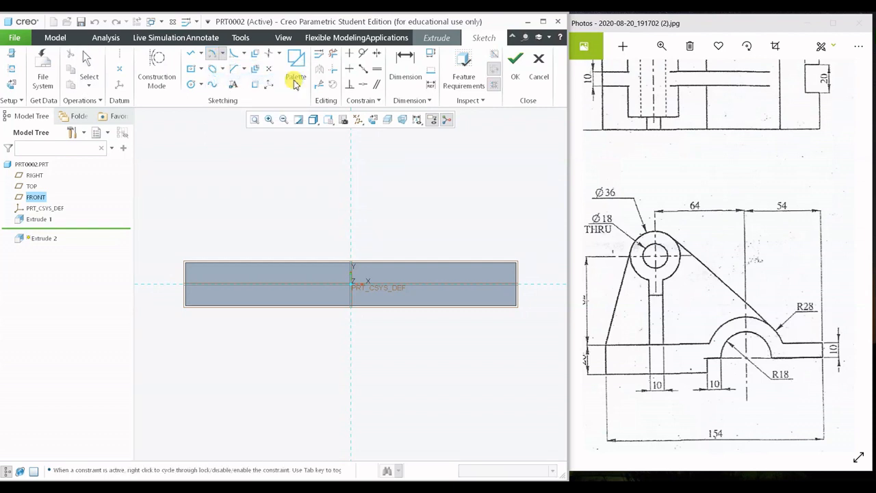
click(441, 285)
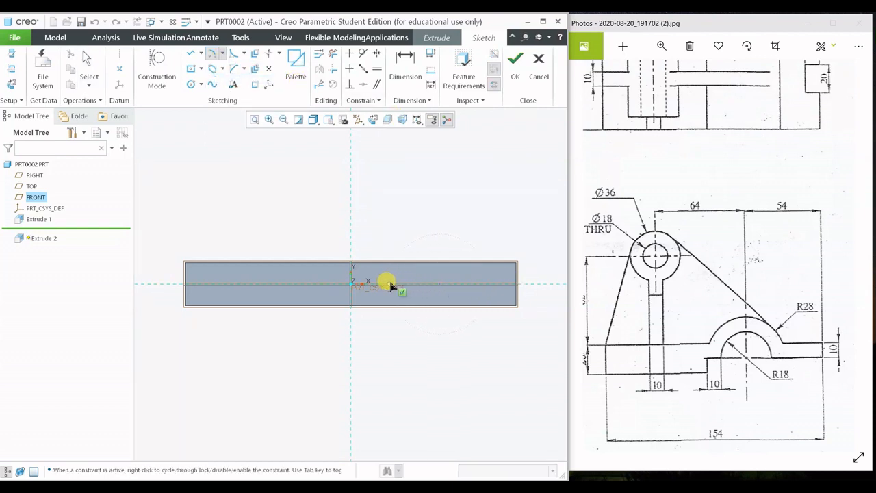
click(472, 284)
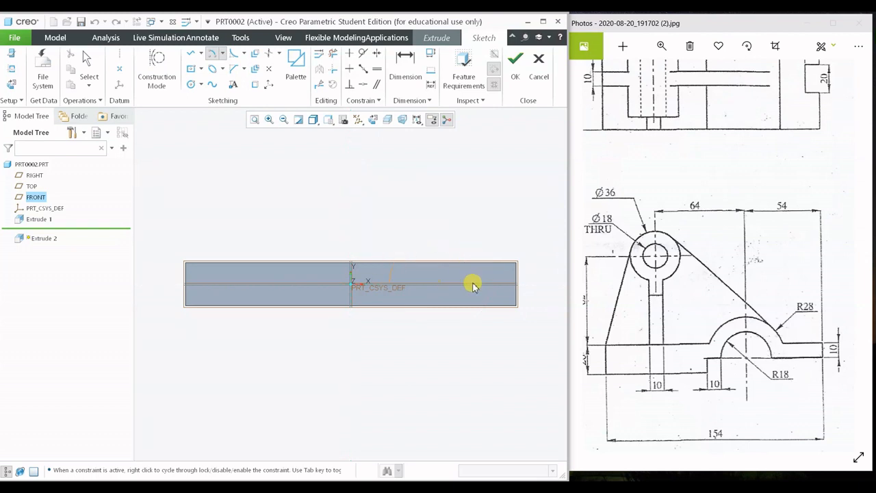
middle_click(525, 305)
Set the semicircular arc's radius to 28
shift+middle_drag(469, 243, 387, 260)
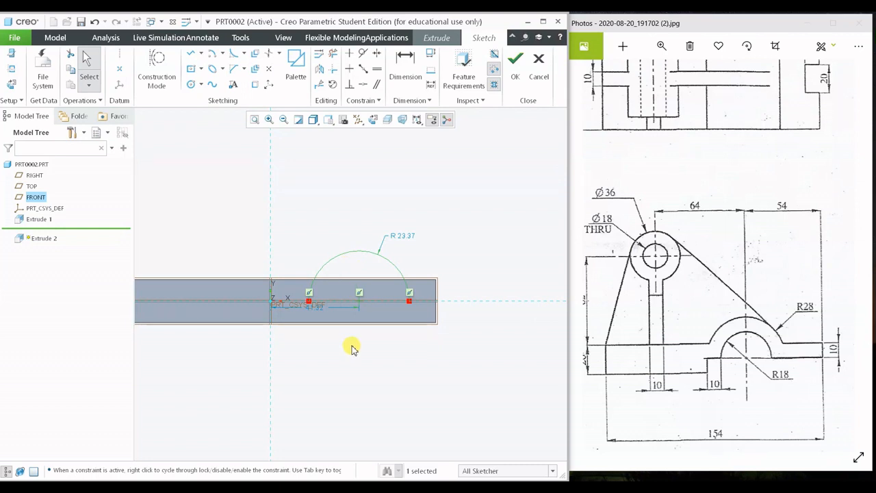
scroll(352, 346, up, 3)
scroll(355, 282, up, 2)
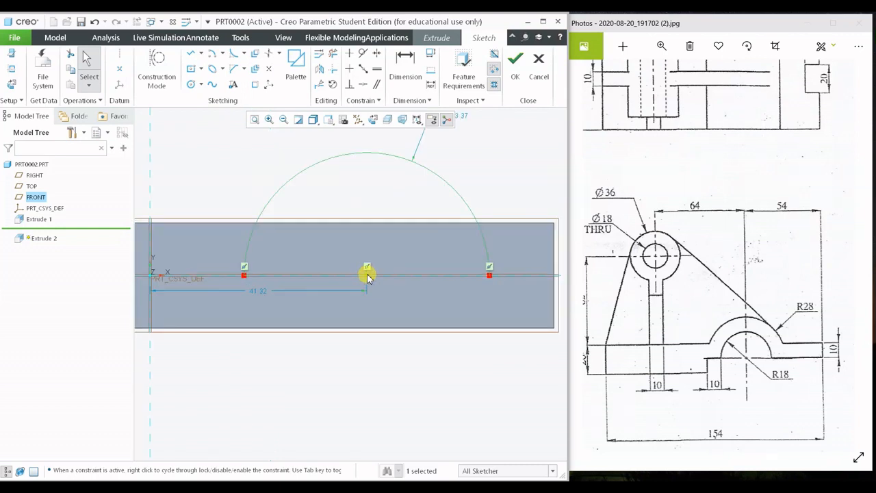
scroll(368, 279, down, 2)
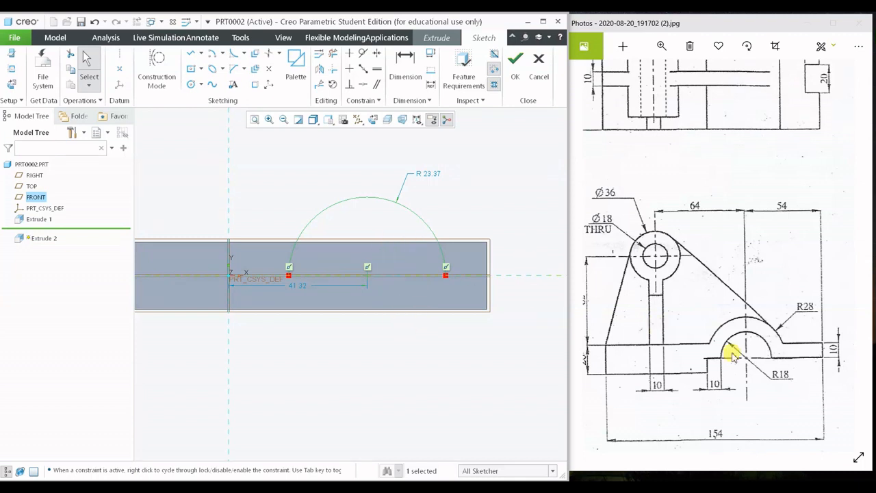
mouse_move(780, 350)
mouse_down()
mouse_move(755, 340)
mouse_move(822, 340)
mouse_up()
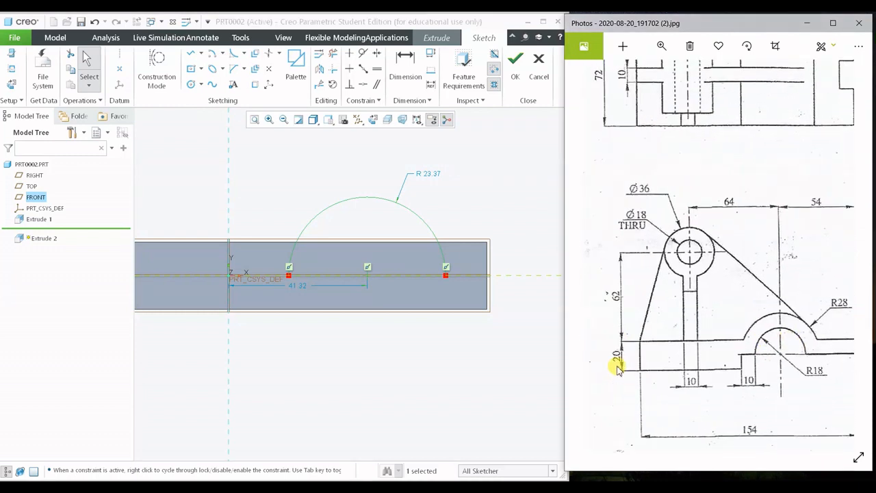
mouse_move(304, 273)
middle_down()
mouse_move(232, 322)
mouse_move(221, 280)
middle_up()
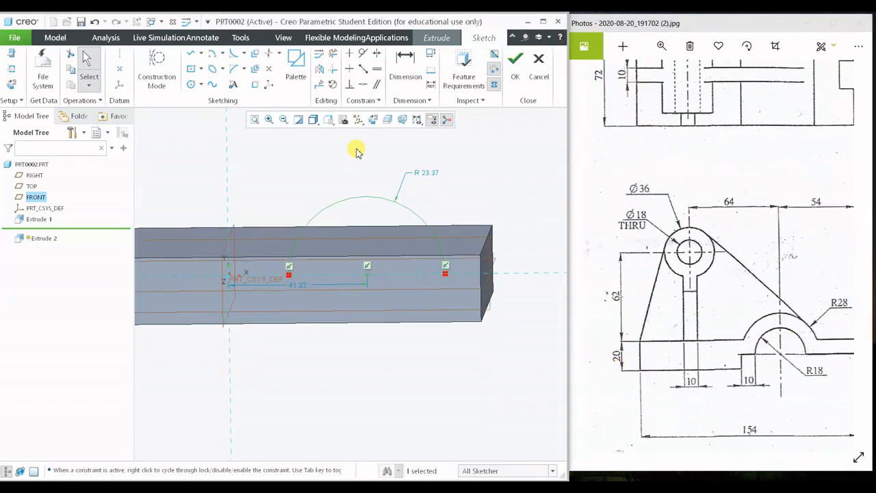
click(373, 119)
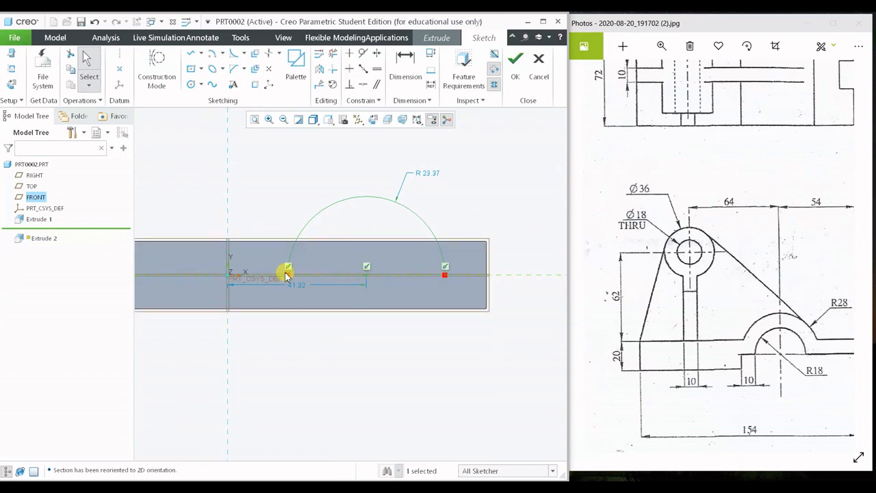
mouse_move(744, 342)
mouse_down()
mouse_move(743, 352)
mouse_move(609, 322)
mouse_move(759, 319)
mouse_move(680, 319)
mouse_move(657, 327)
mouse_move(659, 342)
mouse_up()
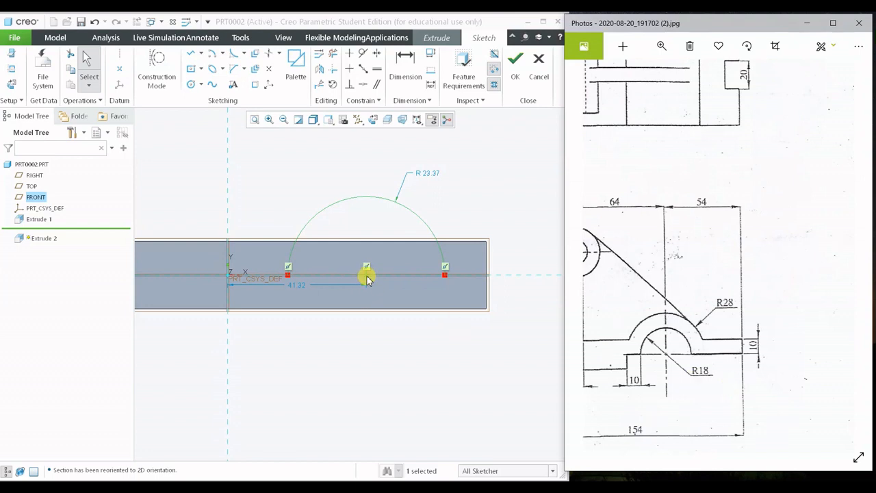
scroll(367, 277, down, 3)
scroll(418, 289, up, 2)
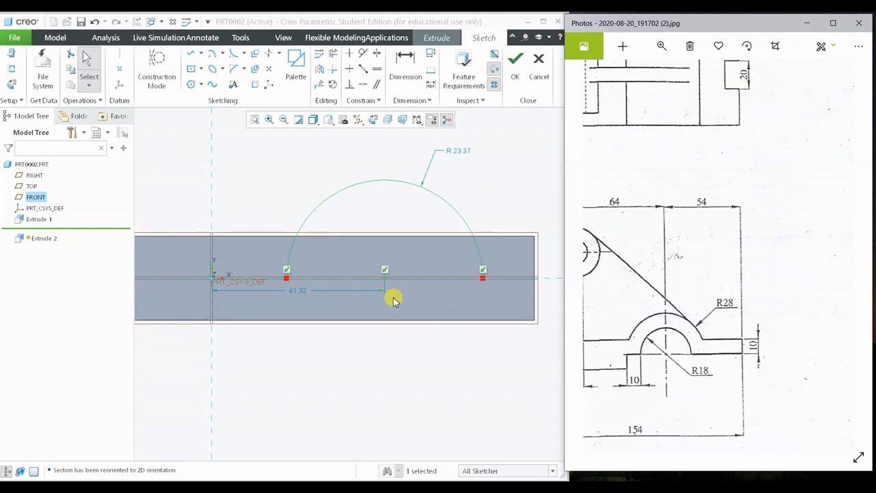
double_click(459, 150)
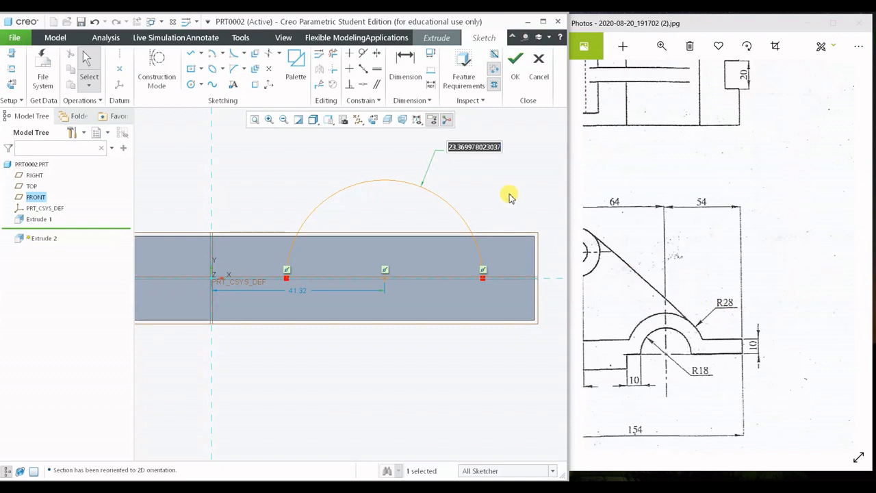
text(28)
key(Return)
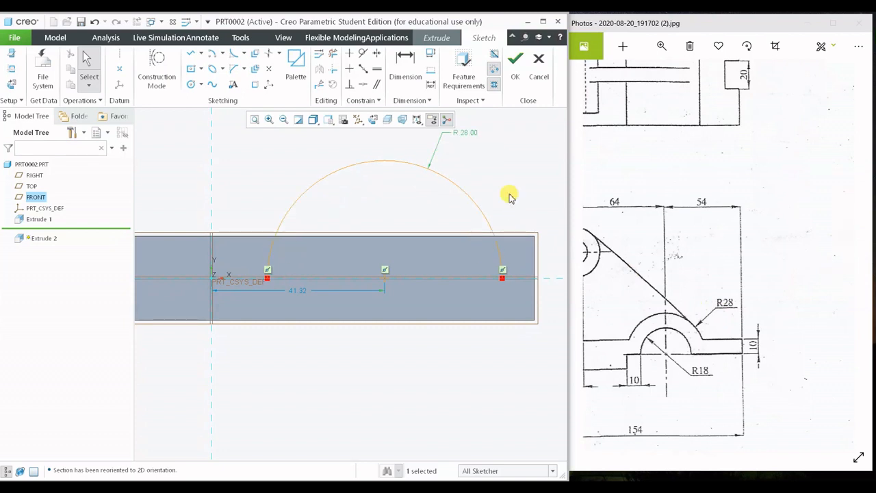
Change the model display to No Hidden and dimension the arc's center 54 from the block's right edge
scroll(438, 205, down, 3)
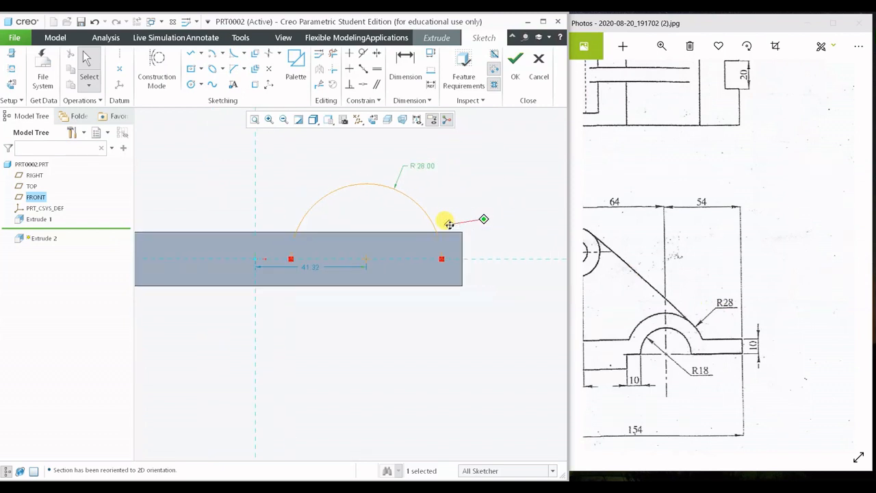
click(708, 325)
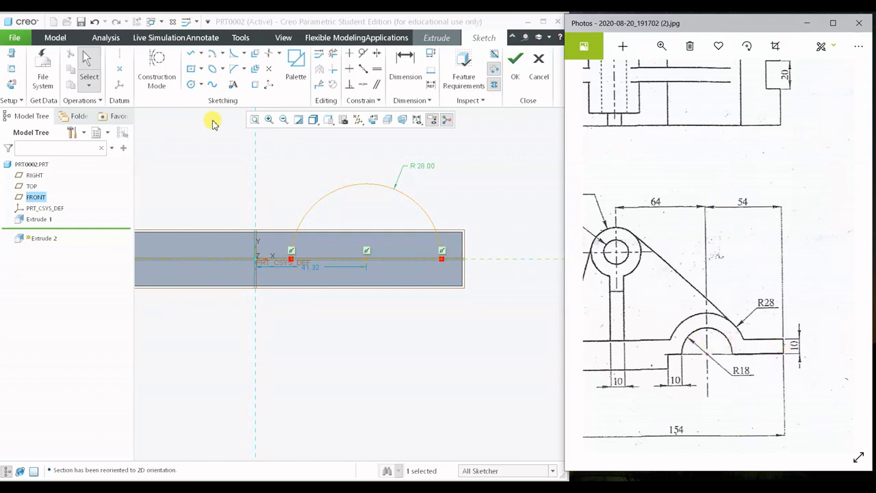
click(404, 77)
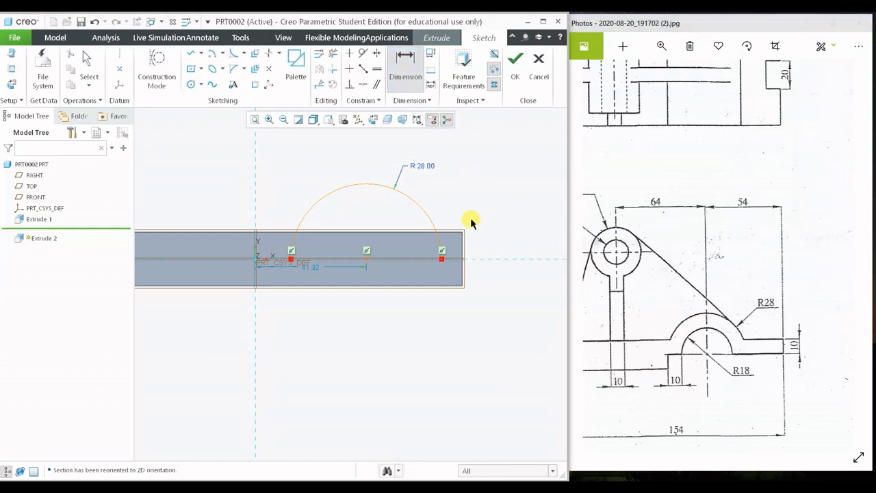
scroll(470, 221, down, 3)
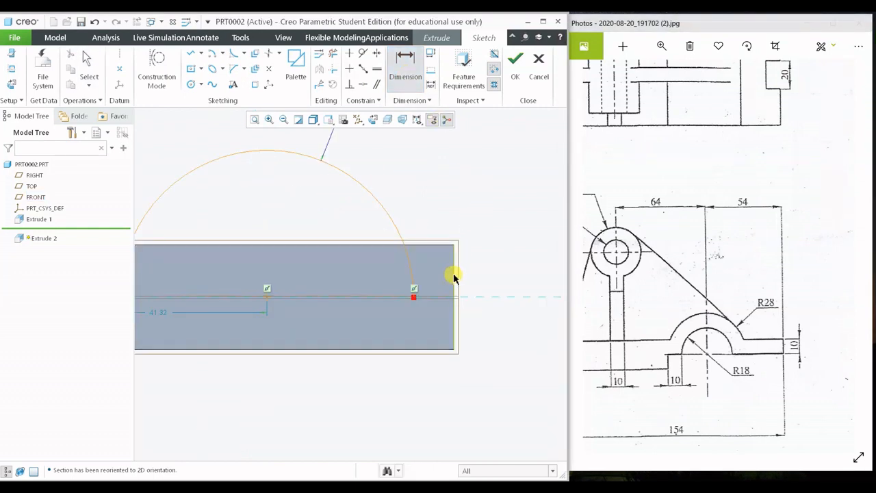
click(326, 120)
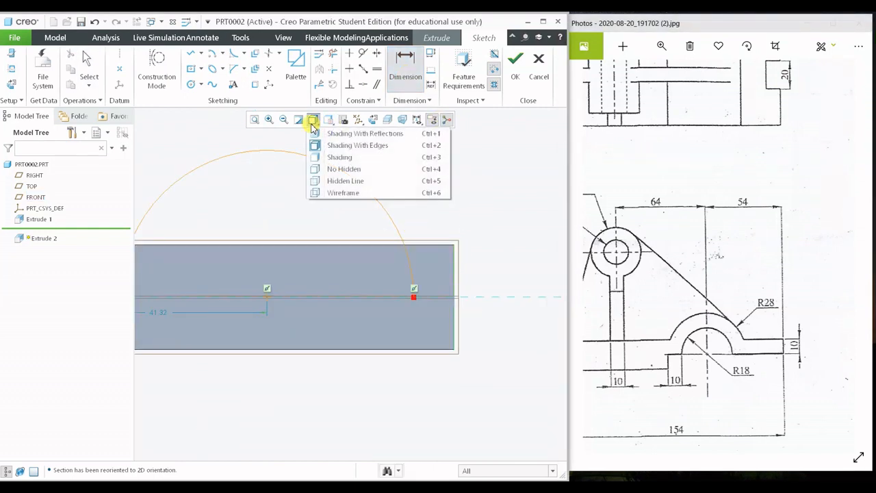
click(341, 169)
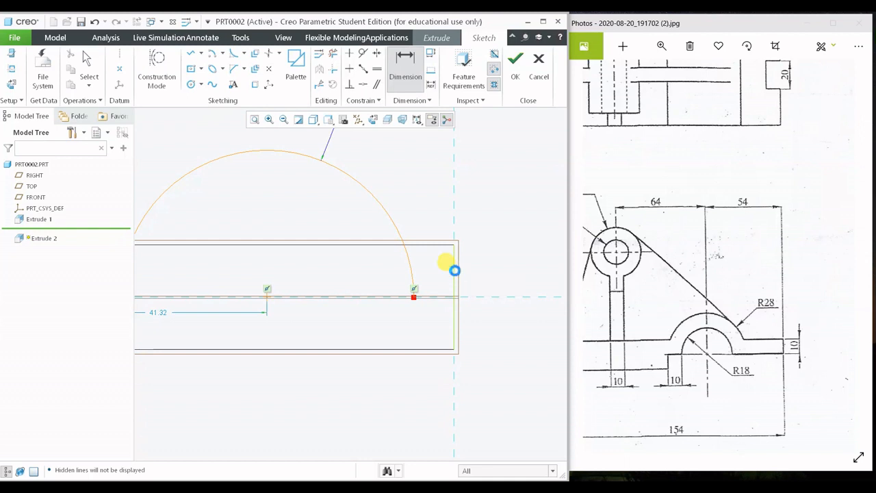
click(267, 299)
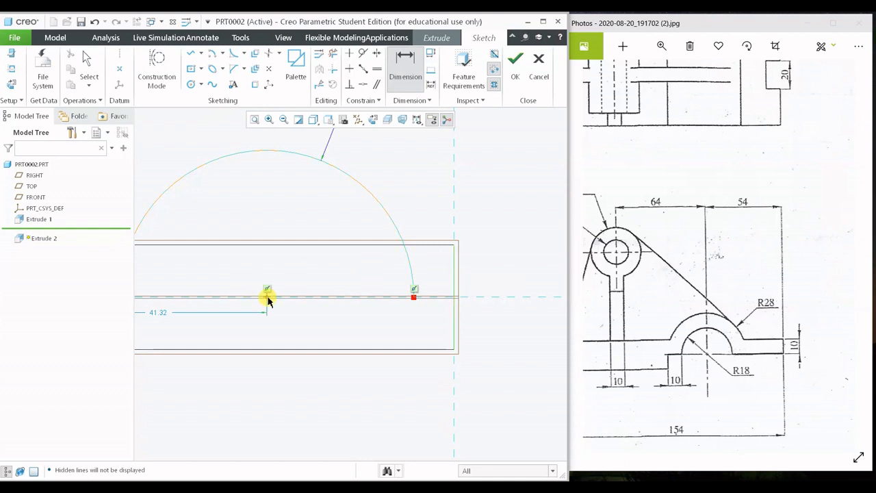
scroll(399, 142, up, 4)
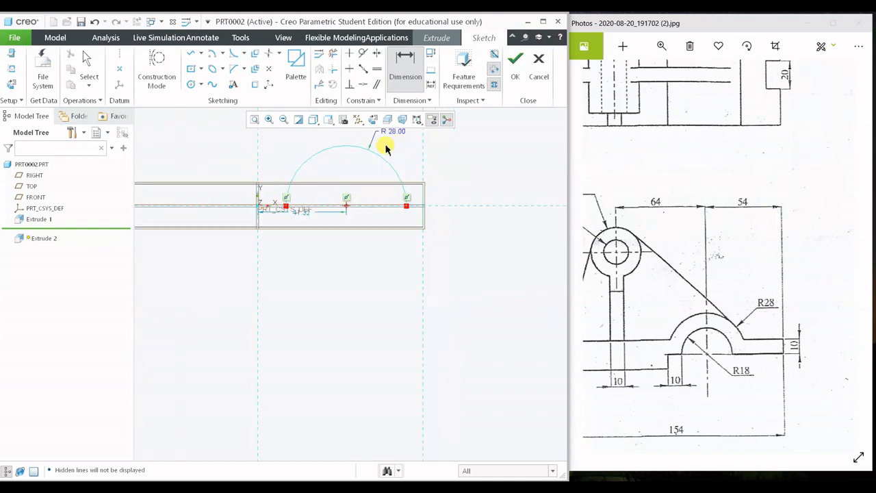
shift+middle_drag(385, 149, 383, 218)
middle_click(385, 178)
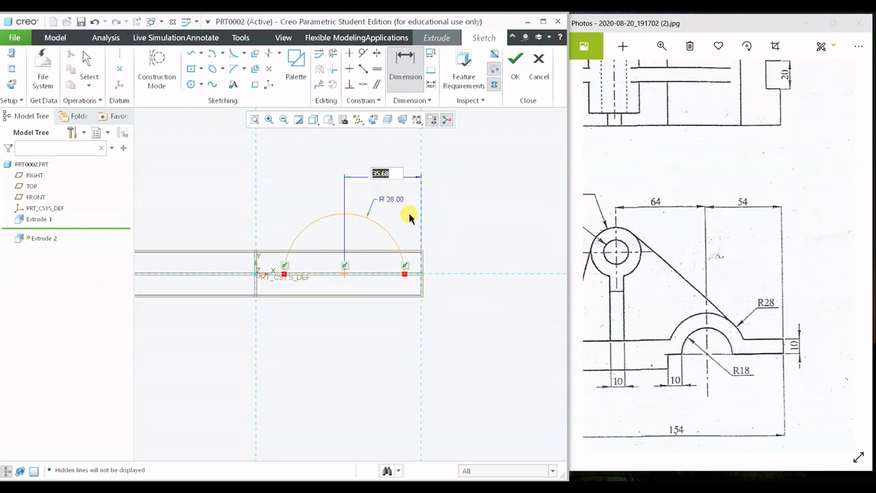
text(54)
key(Return)
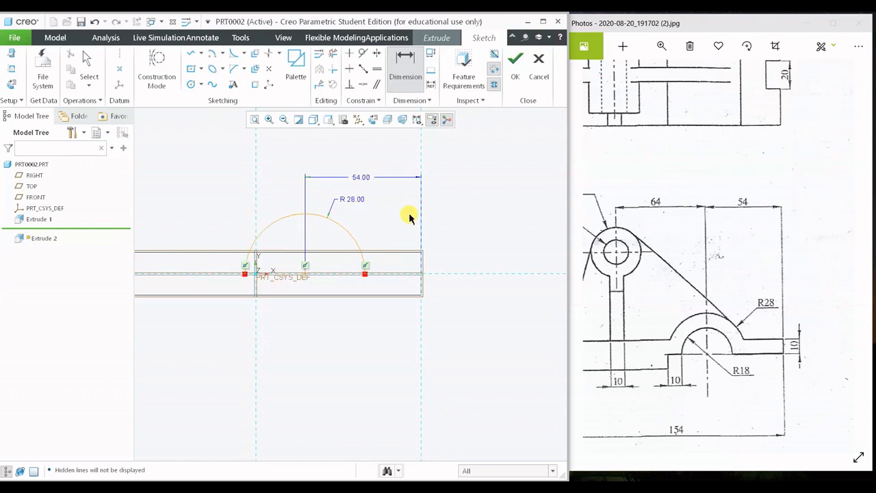
scroll(395, 275, up, 2)
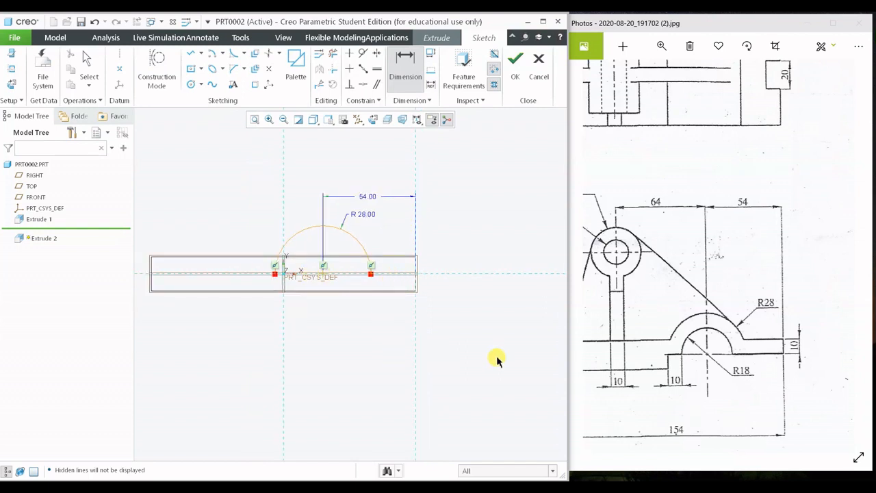
middle_click(364, 209)
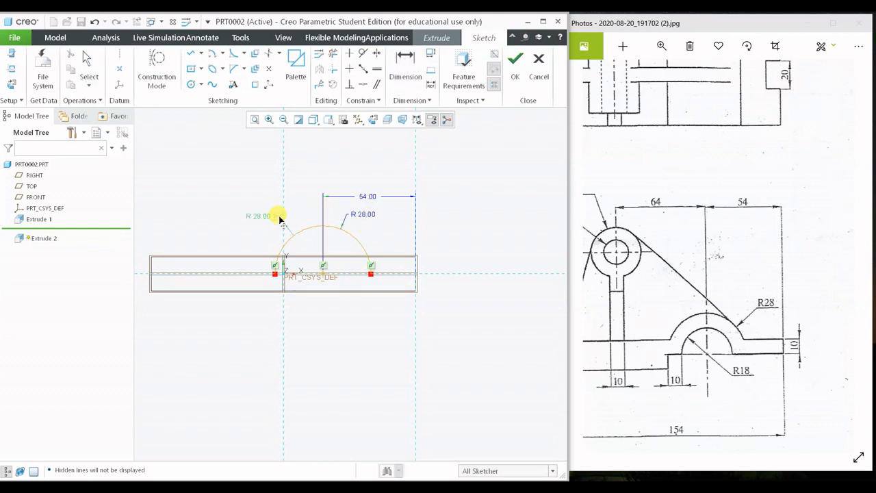
Close the semicircular profile with a horizontal line between the R28 arc's two endpoints
key(l)
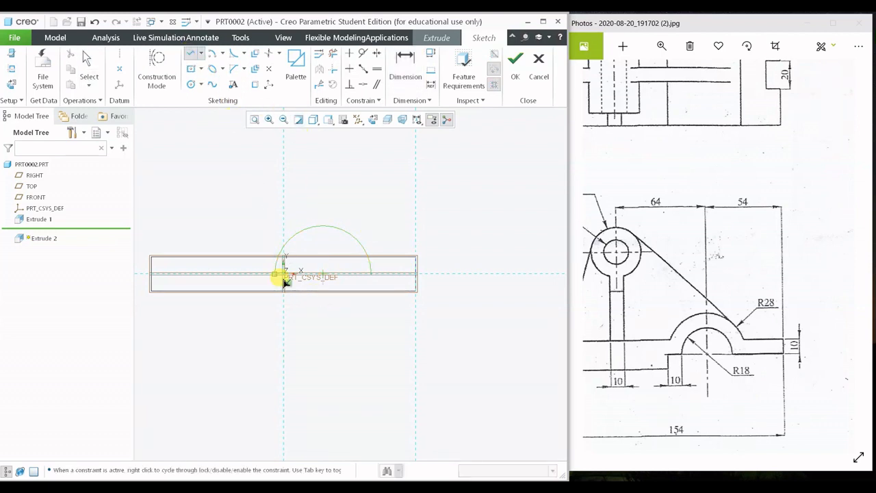
click(284, 274)
click(368, 267)
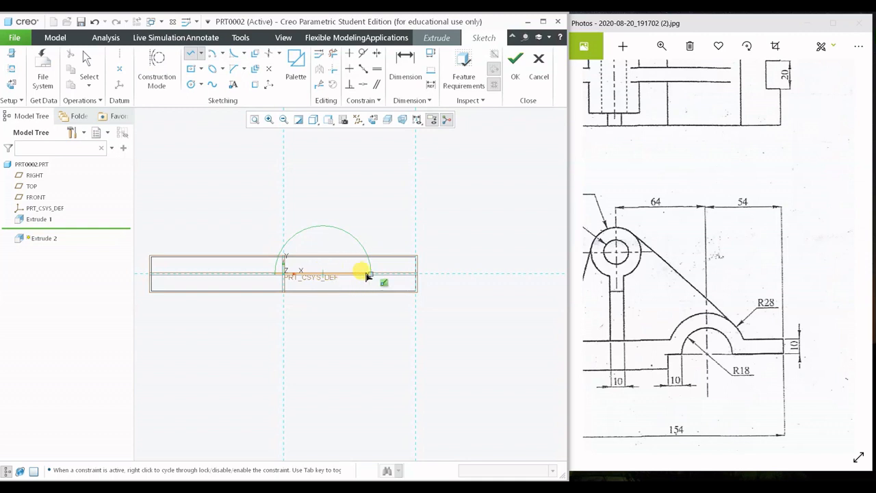
middle_click(404, 330)
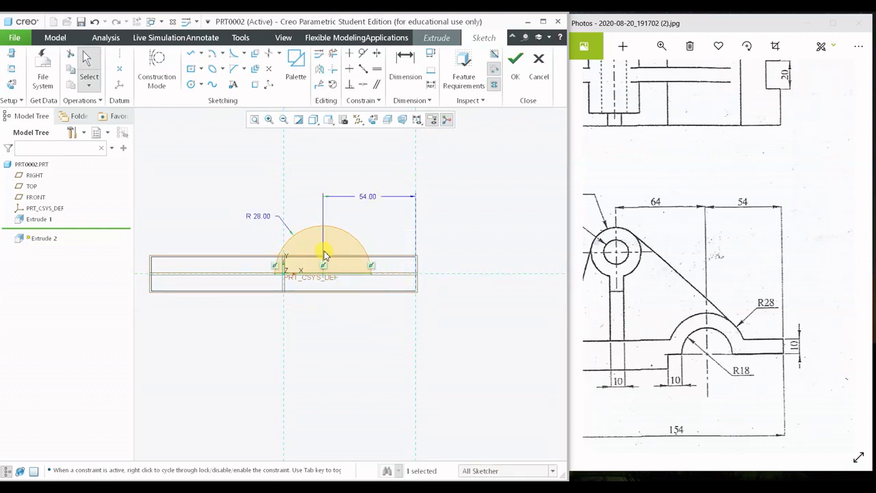
Switch the model display to shading with edges and finish the semicircular sketch
click(313, 120)
click(325, 149)
middle_drag(434, 256, 415, 297)
click(515, 62)
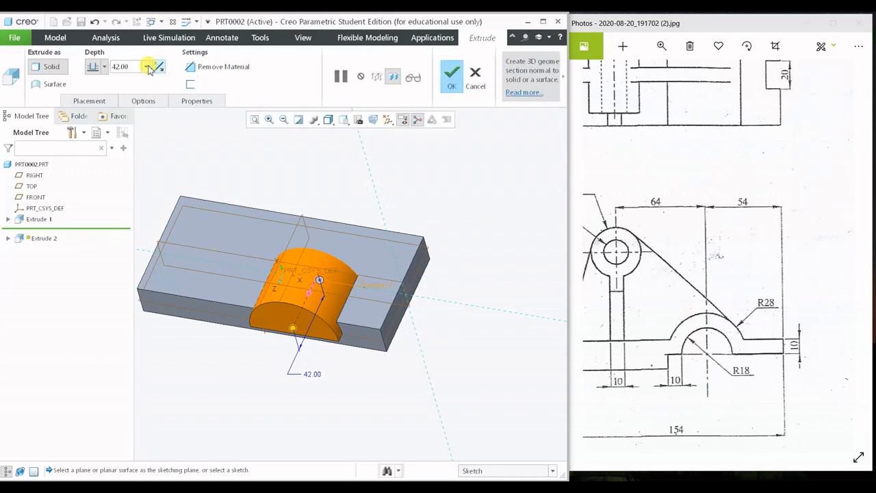
Extrude the semicircular profile symmetrically about the sketch plane with a depth of 72 and complete the feature
click(105, 67)
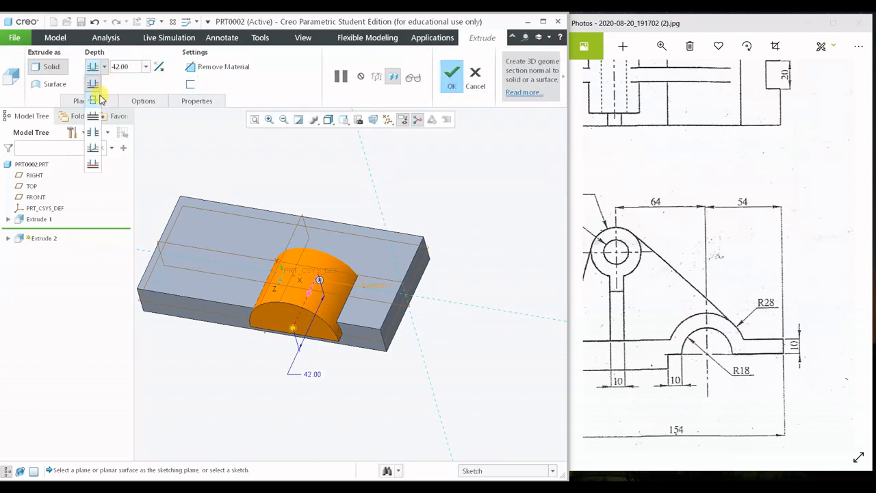
click(95, 99)
mouse_move(746, 235)
mouse_down()
mouse_move(714, 355)
mouse_move(767, 377)
mouse_move(770, 313)
mouse_up()
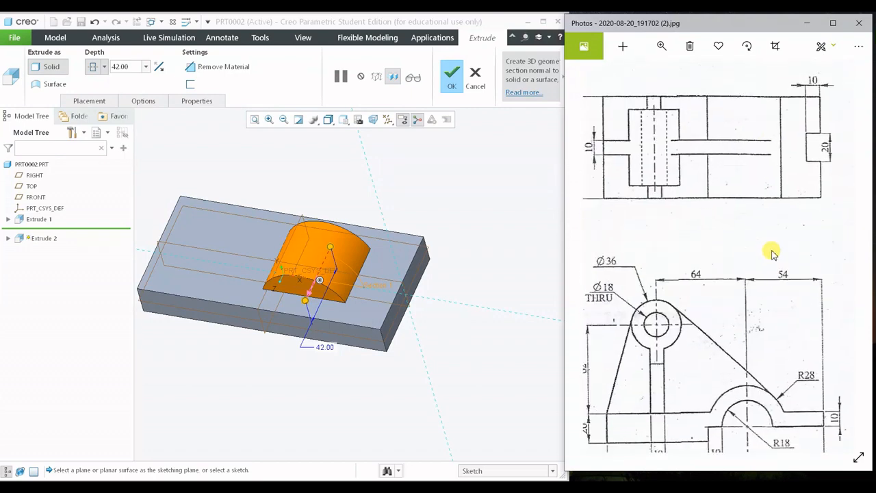
drag(753, 264, 772, 251)
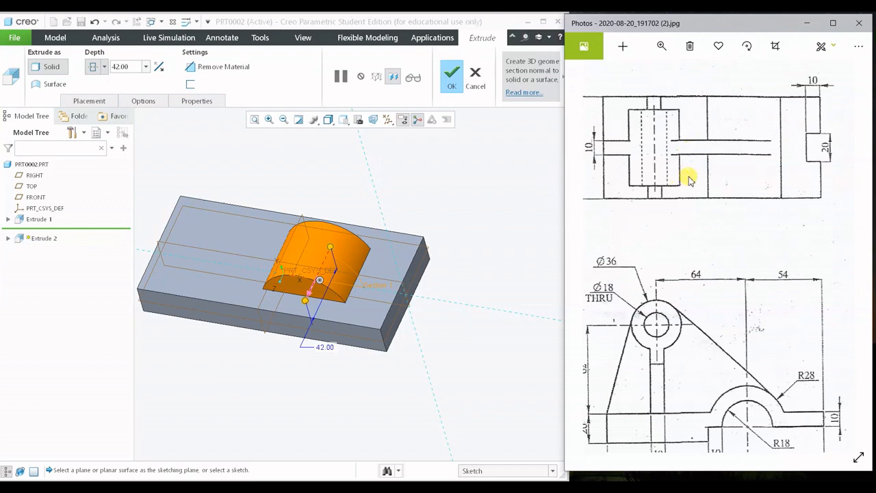
mouse_move(688, 178)
mouse_down()
mouse_move(790, 179)
mouse_move(694, 166)
mouse_up()
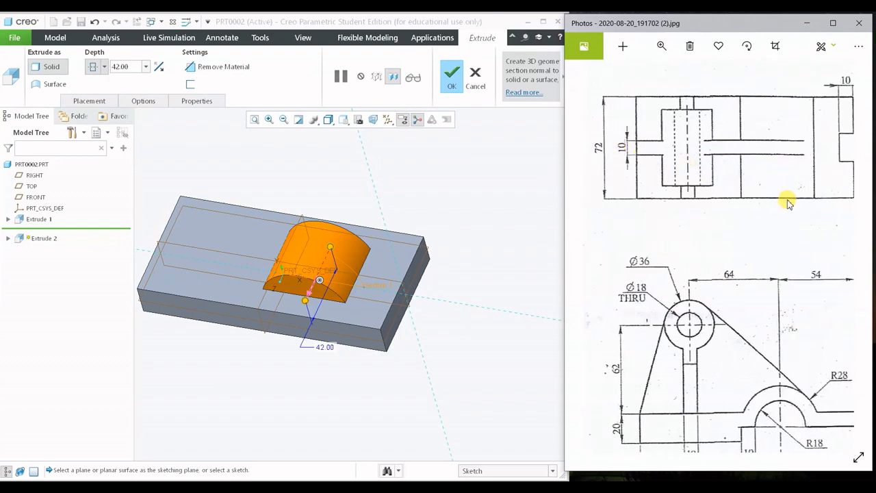
click(130, 67)
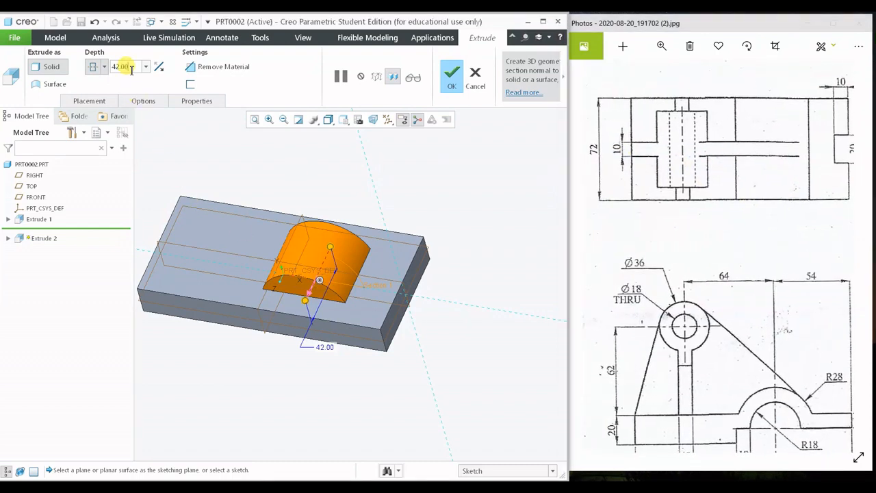
text(72)
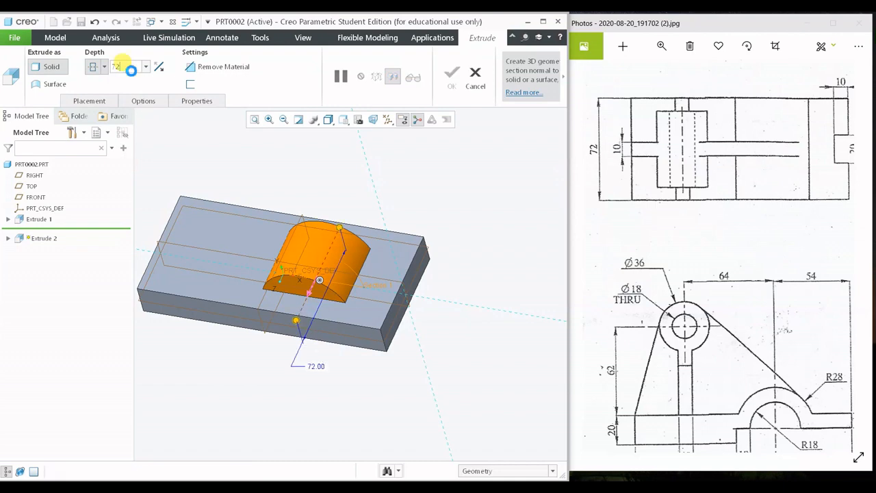
key(Return)
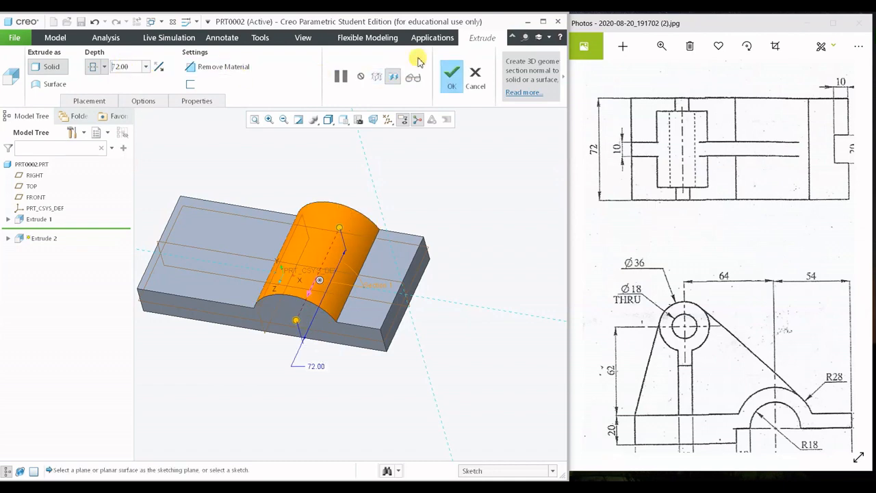
click(448, 88)
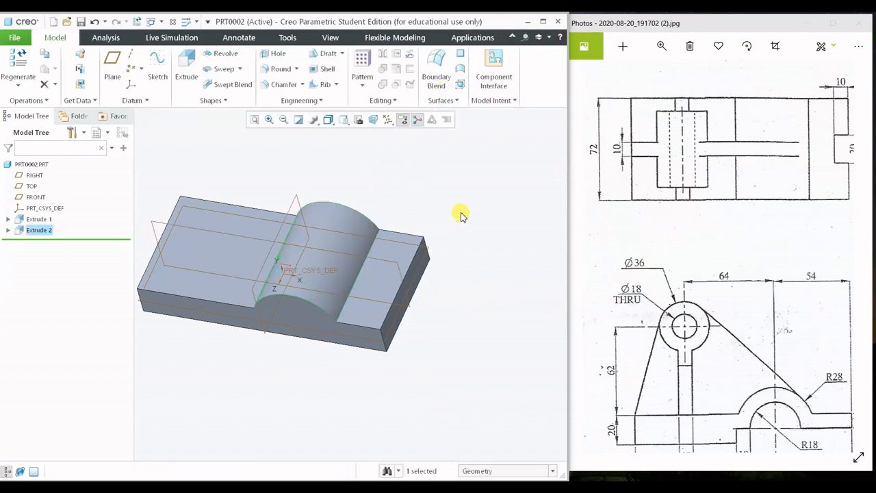
Examine the extruded arch and the reference drawing's top, front and side views for the cylindrical boss's position, diameters and length
middle_drag(459, 211, 471, 186)
scroll(439, 214, up, 3)
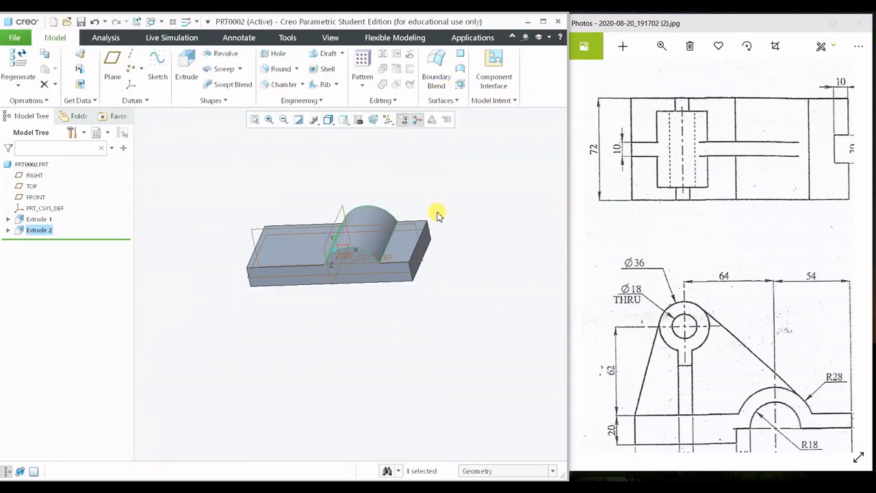
shift+middle_drag(384, 221, 401, 211)
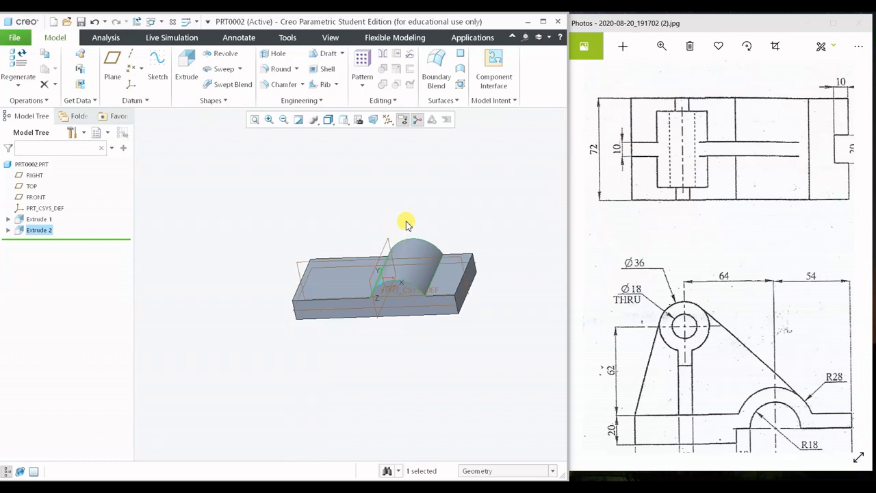
click(697, 329)
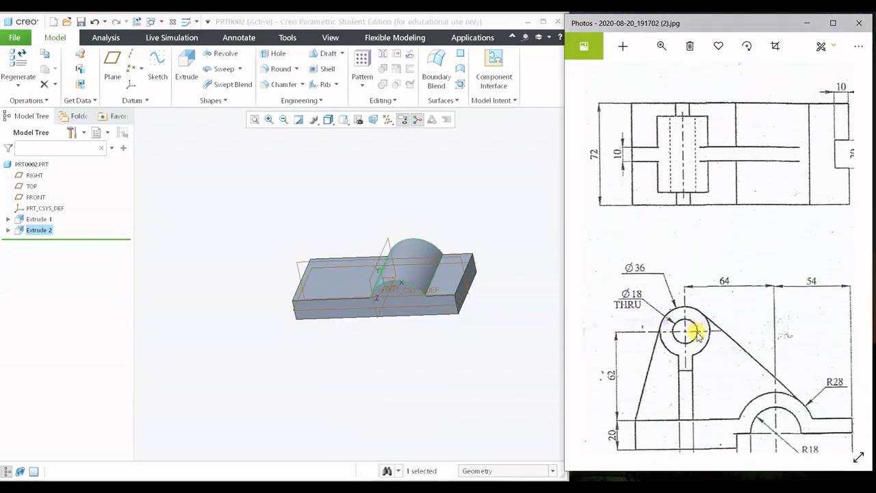
drag(697, 330, 694, 313)
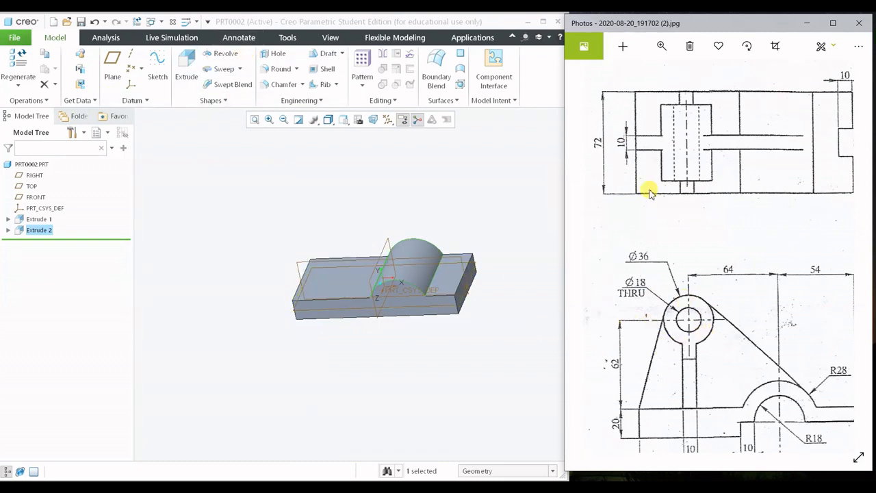
drag(737, 301, 719, 269)
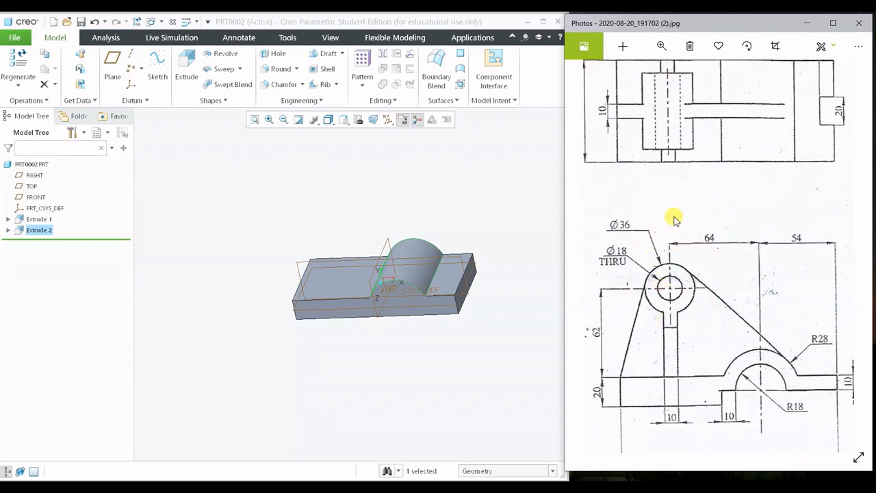
scroll(672, 219, up, 1)
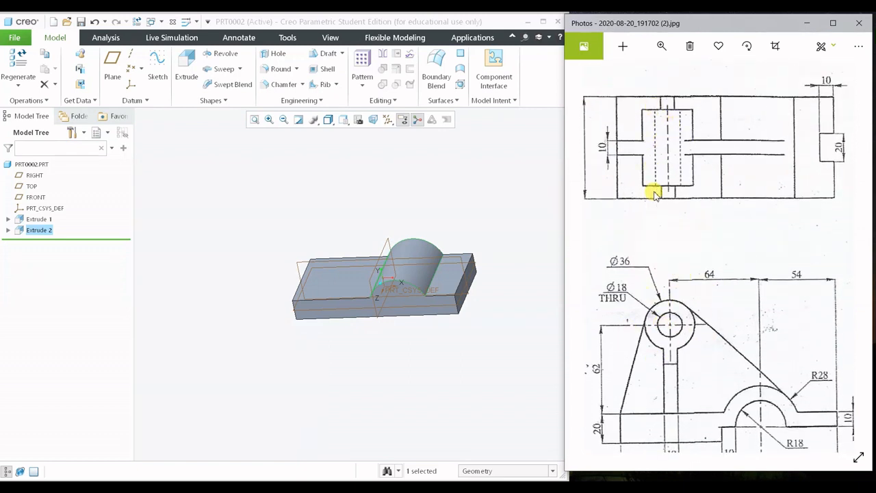
scroll(712, 264, down, 1)
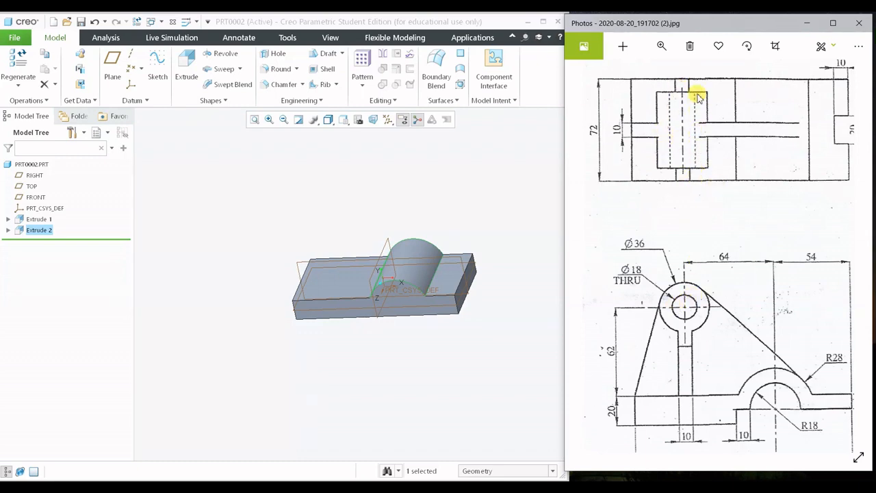
mouse_move(780, 271)
mouse_down()
mouse_move(723, 250)
mouse_move(794, 262)
mouse_up()
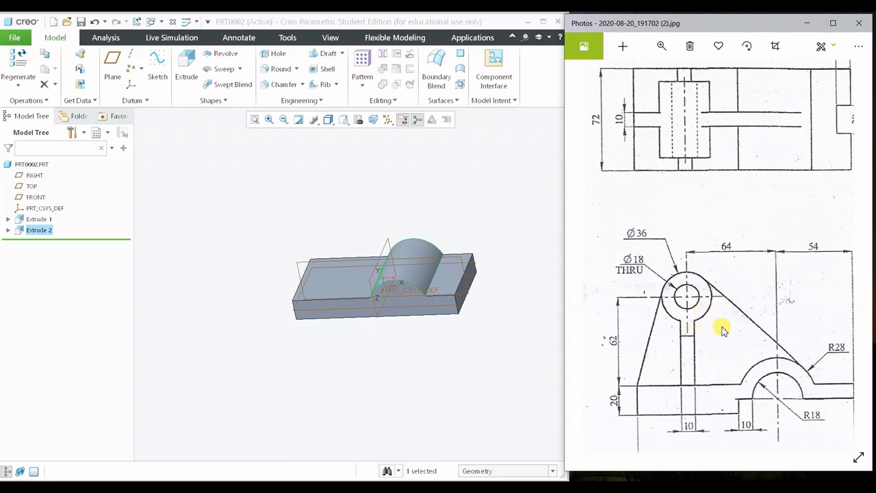
drag(749, 299, 657, 313)
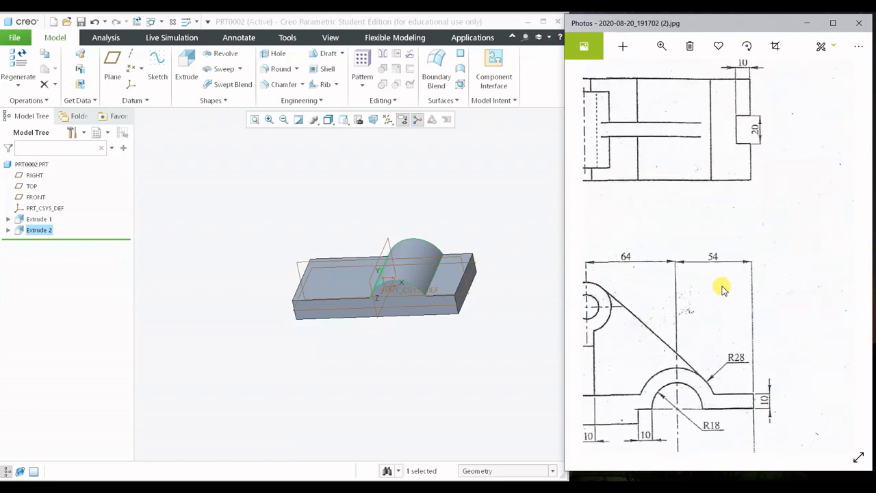
drag(722, 289, 637, 230)
drag(710, 254, 617, 249)
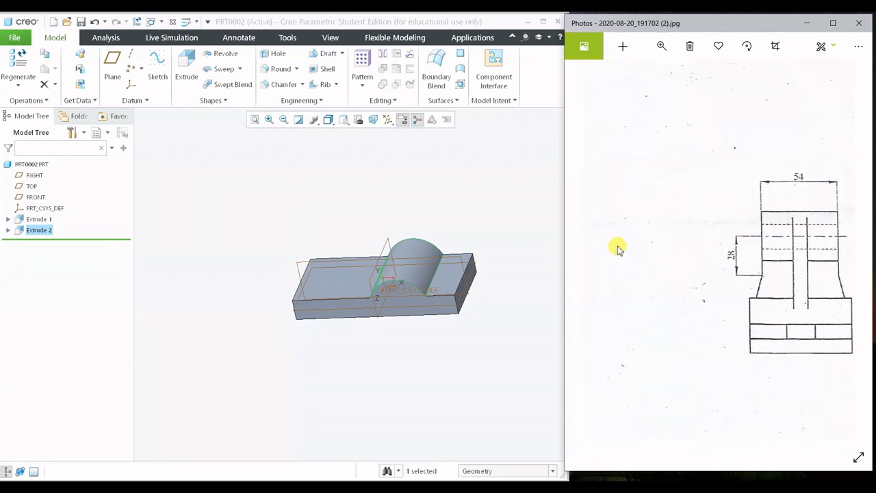
drag(811, 242, 756, 237)
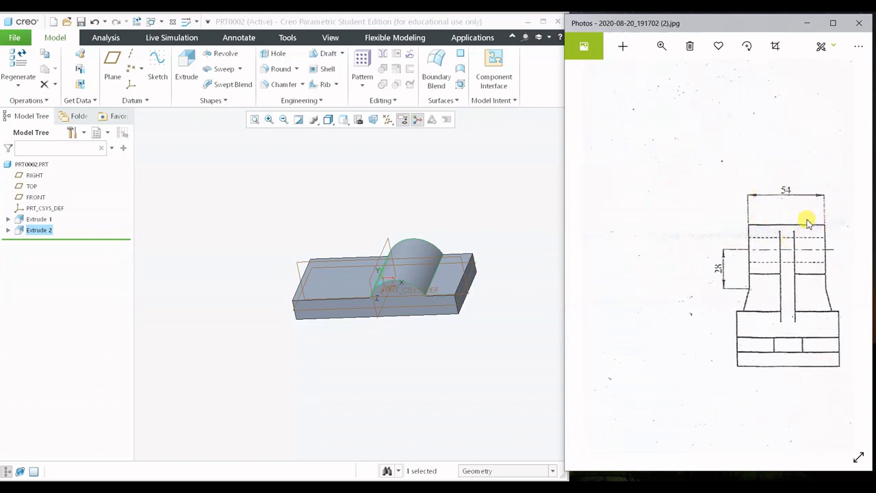
mouse_move(682, 242)
mouse_down()
mouse_move(763, 269)
mouse_move(853, 226)
mouse_up()
drag(753, 327, 751, 285)
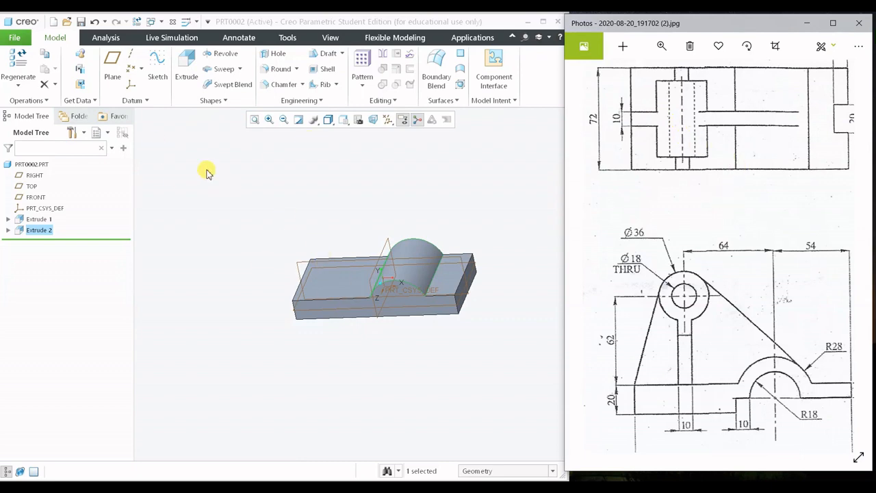
Begin another Extrude with a sketch on the FRONT datum plane and orient the view parallel to the sketch
click(187, 63)
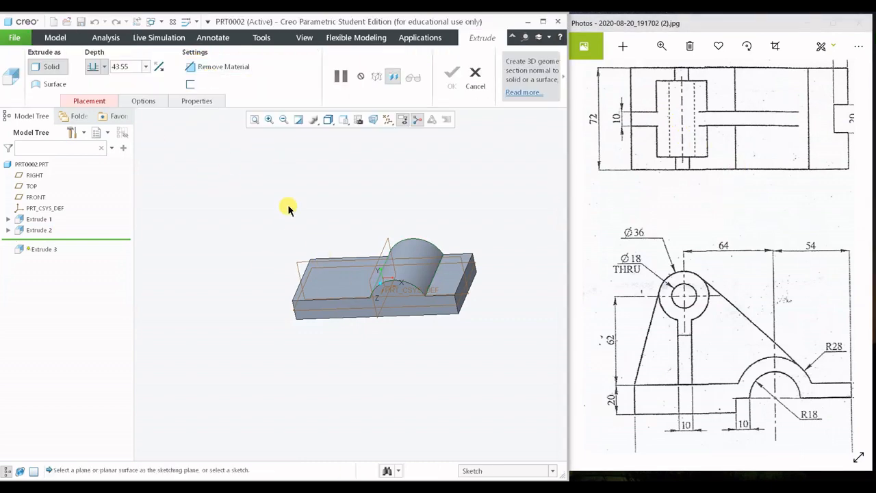
click(303, 261)
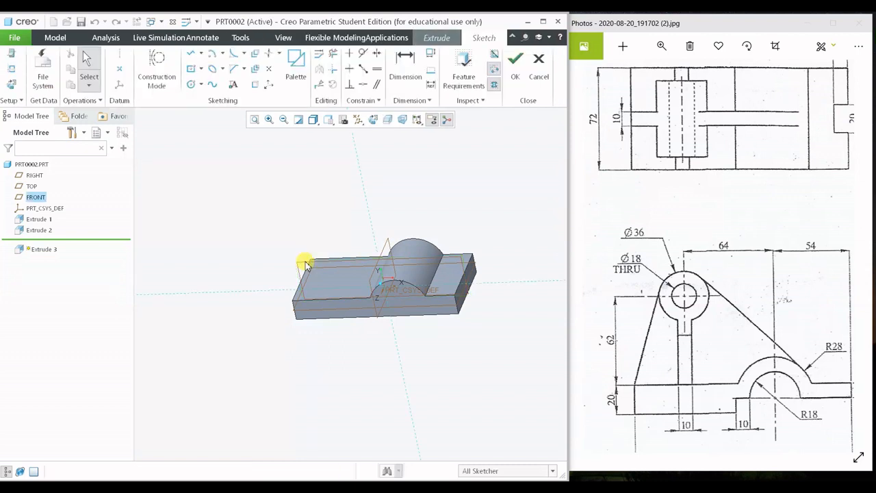
click(376, 120)
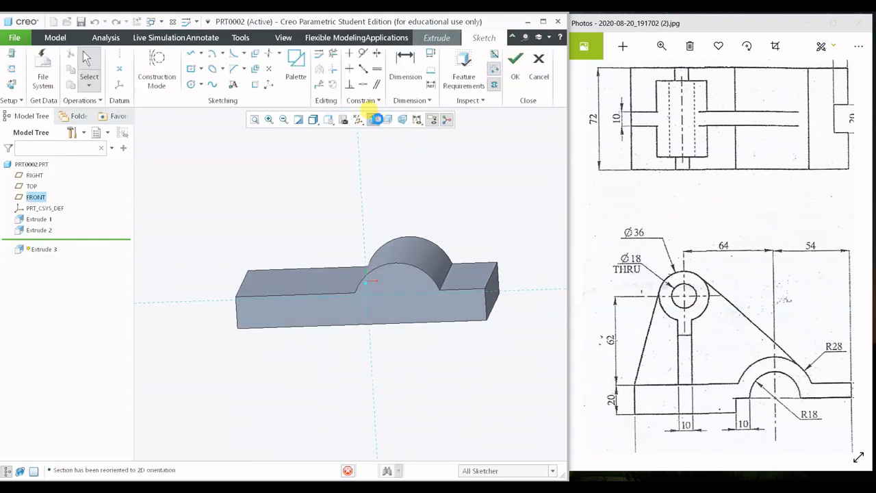
Sketch a circle about 28.25 in diameter, centered about 47.07 left of and 51.82 above the references, and move its horizontal dimension above it
drag(653, 211, 660, 243)
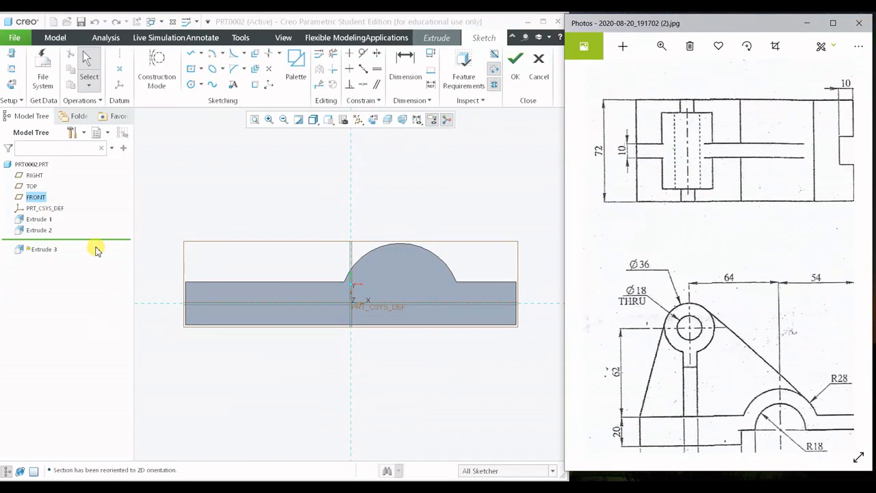
click(192, 86)
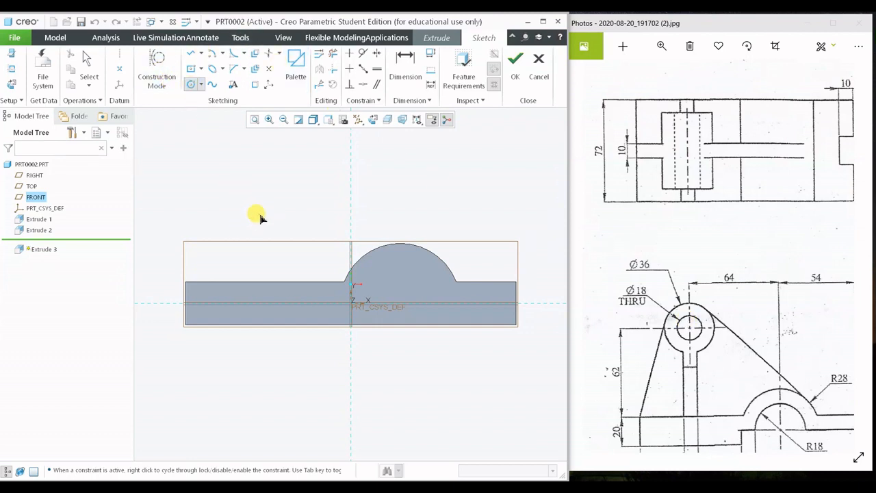
click(249, 190)
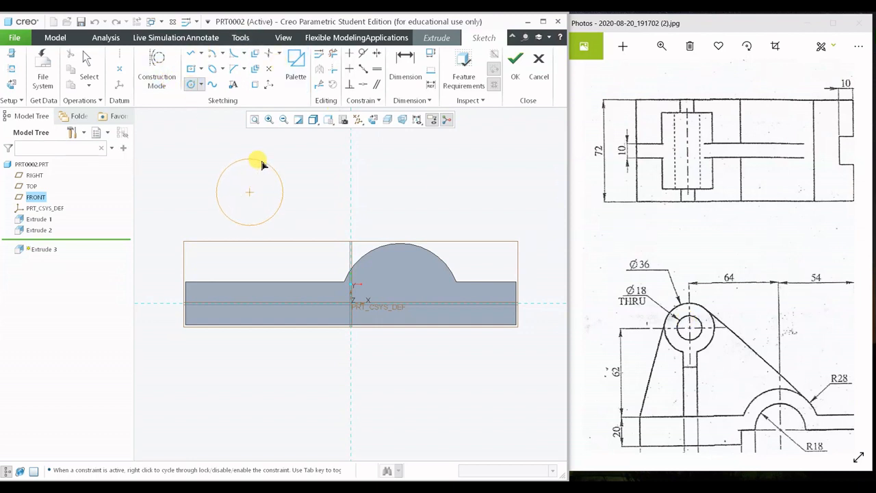
click(255, 165)
middle_click(369, 179)
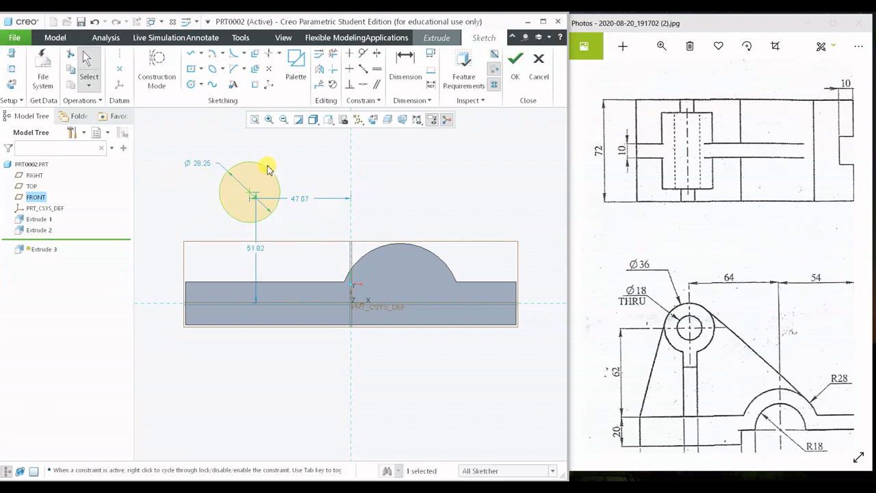
drag(308, 204, 308, 160)
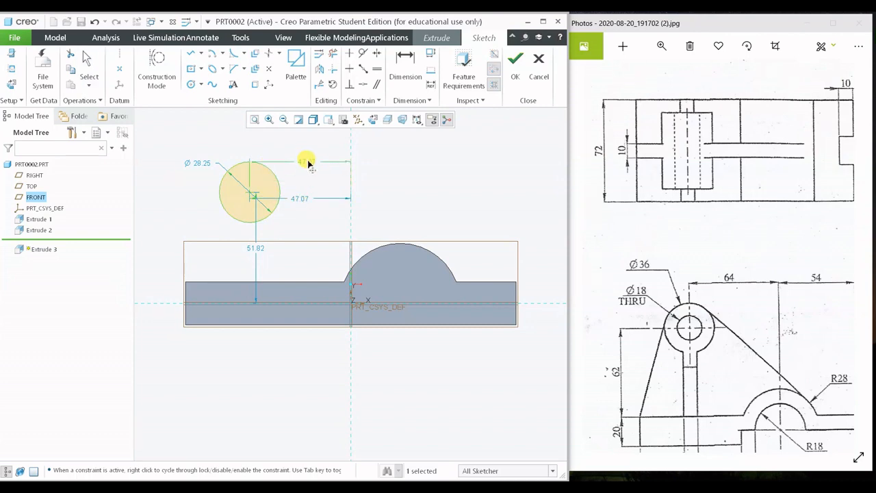
Set the boss circle's diameter to 36
mouse_move(688, 270)
mouse_down()
mouse_move(611, 199)
mouse_move(712, 225)
mouse_up()
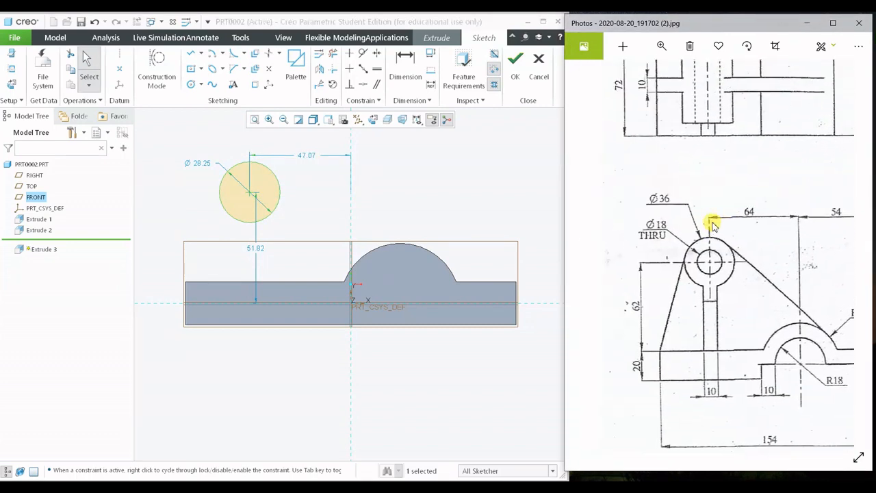
double_click(200, 164)
text(36)
key(Return)
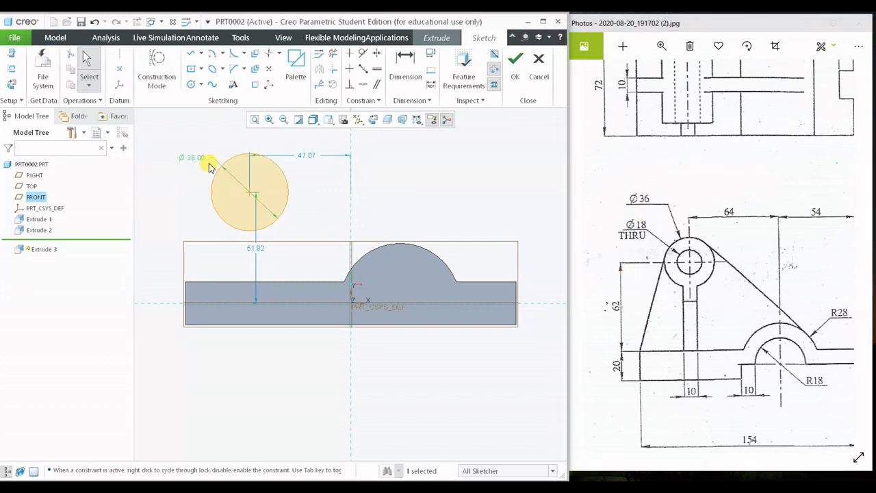
scroll(291, 255, up, 2)
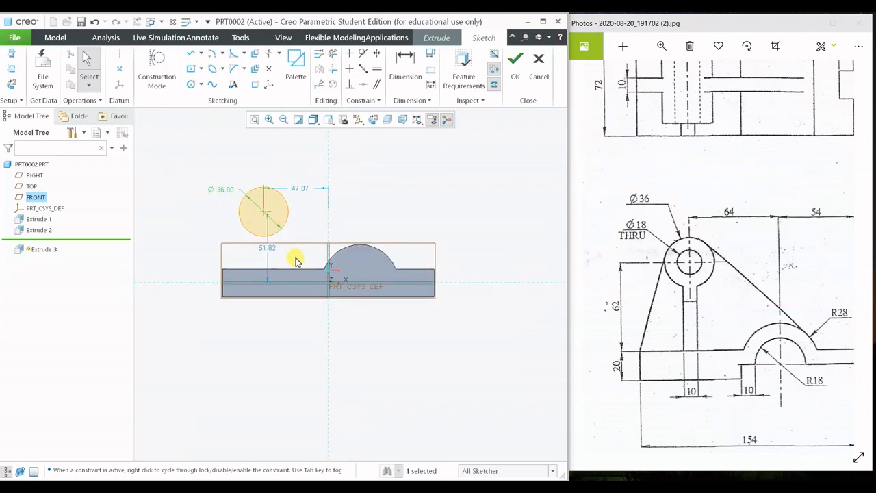
Try to dimension the boss circle's center horizontally from the base's right end with the value 54+64
shift+middle_drag(387, 296, 319, 300)
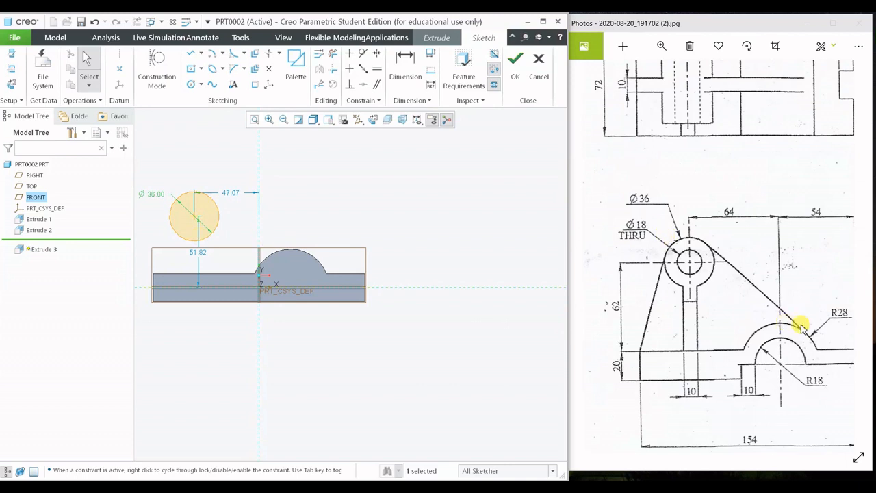
drag(801, 329, 777, 334)
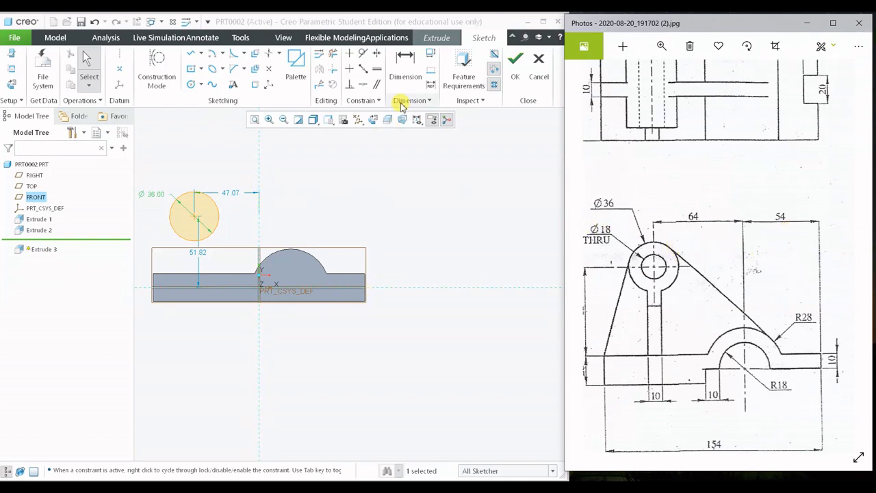
click(406, 72)
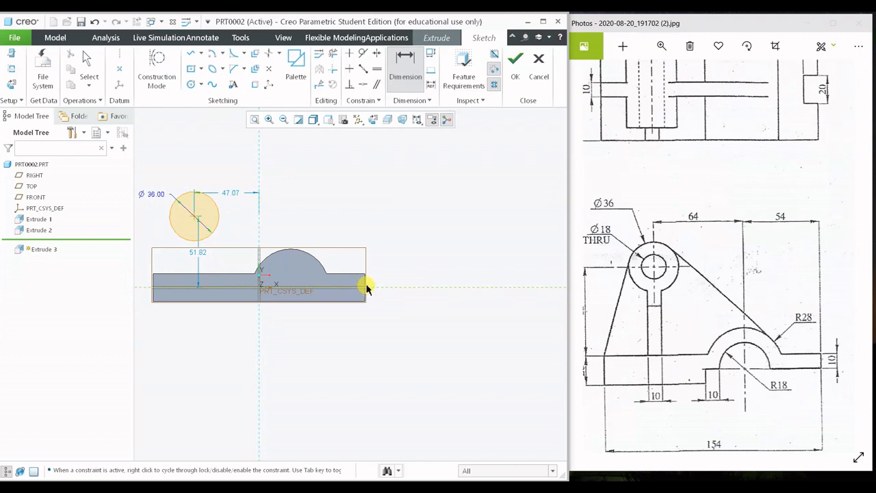
middle_click(254, 153)
key(ctrl+z)
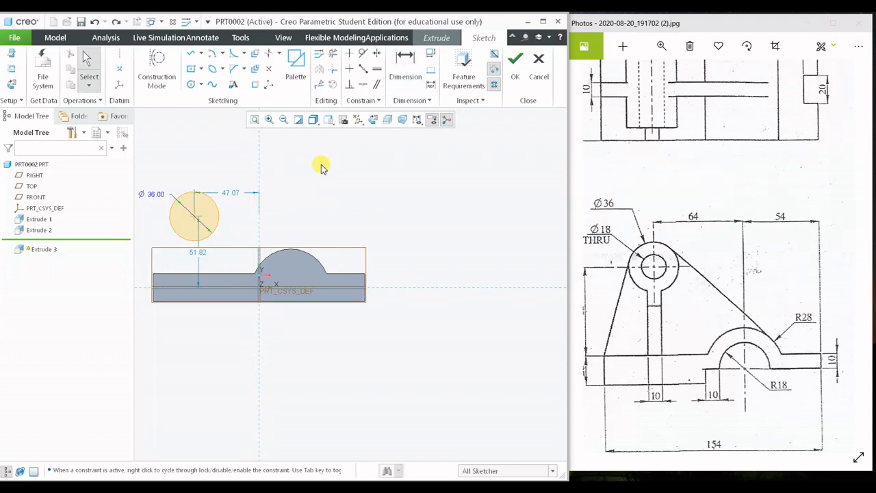
click(410, 77)
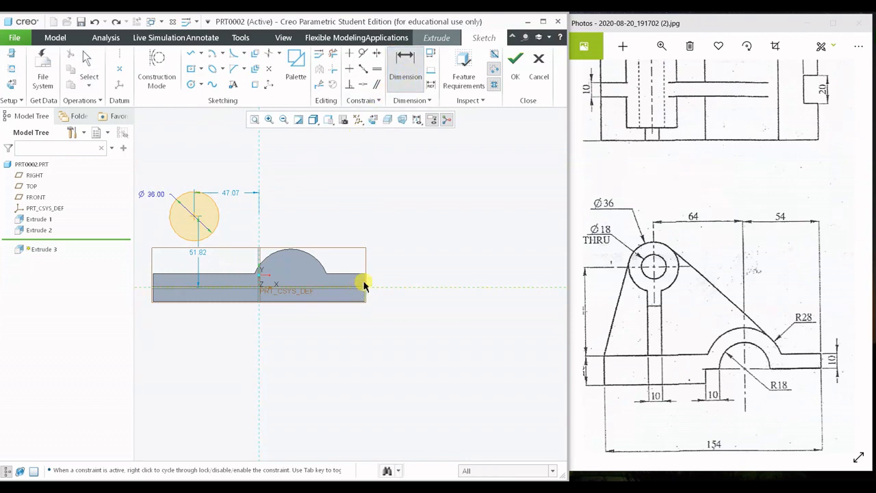
middle_click(275, 157)
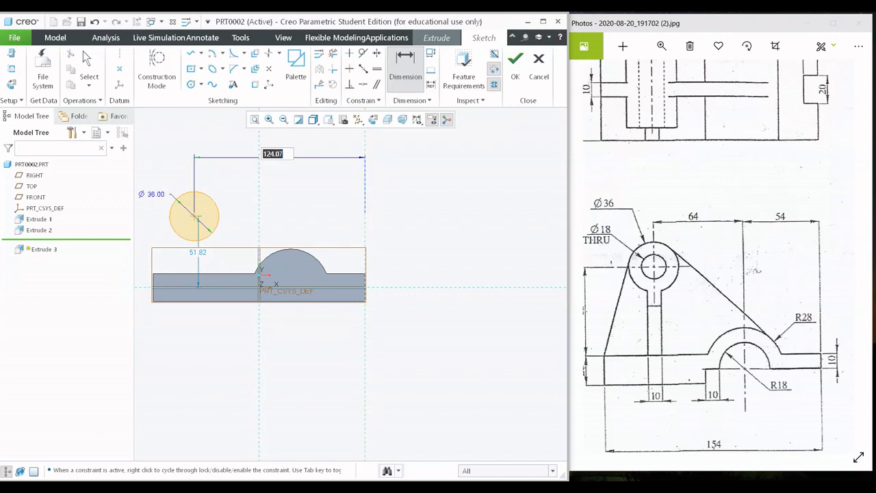
text(54+64)
key(Return)
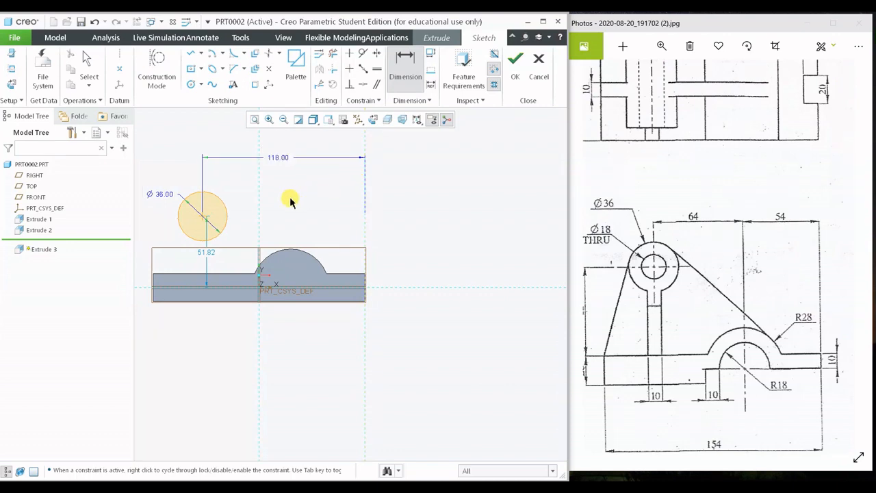
key(ctrl+z)
key(ctrl+z)
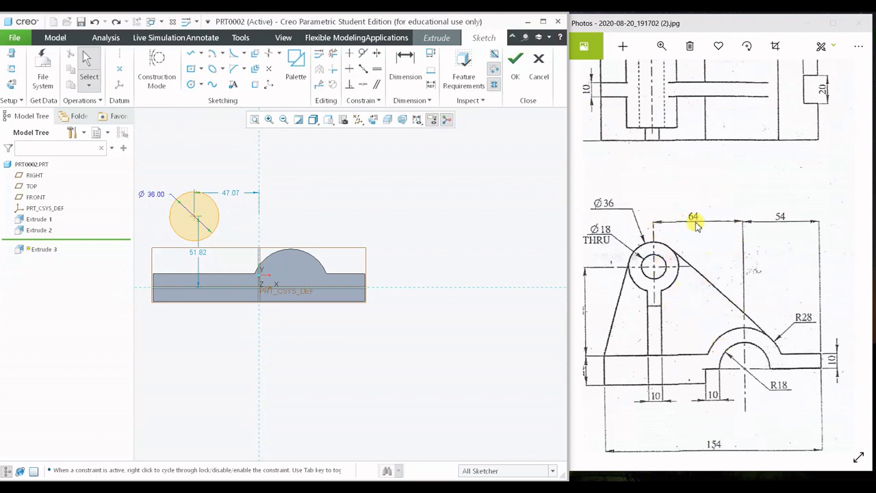
Examine the arch and the datum display options for an axis to use as a dimension reference
middle_drag(429, 205, 409, 224)
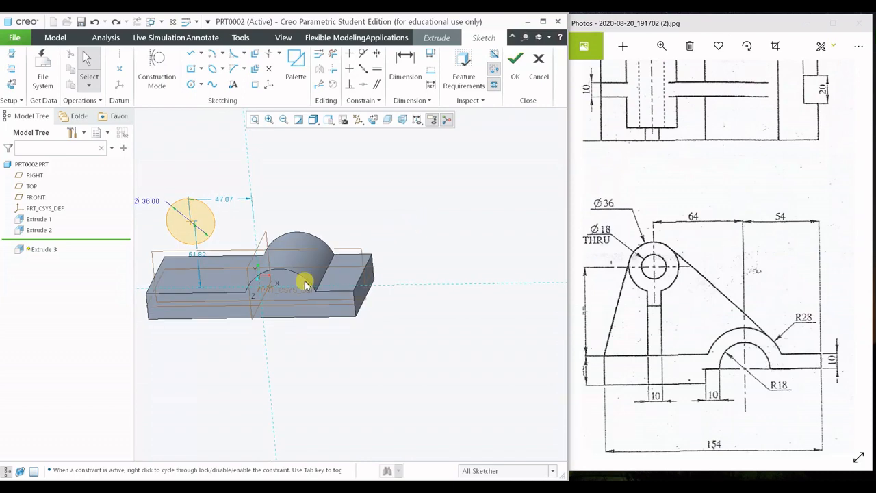
scroll(295, 284, down, 2)
middle_drag(267, 272, 286, 288)
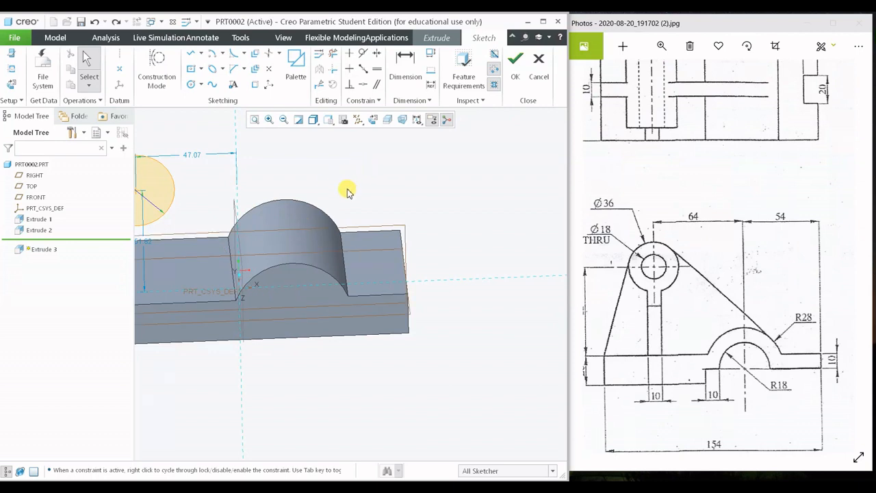
mouse_move(348, 192)
middle_down()
mouse_move(340, 180)
mouse_move(351, 177)
middle_up()
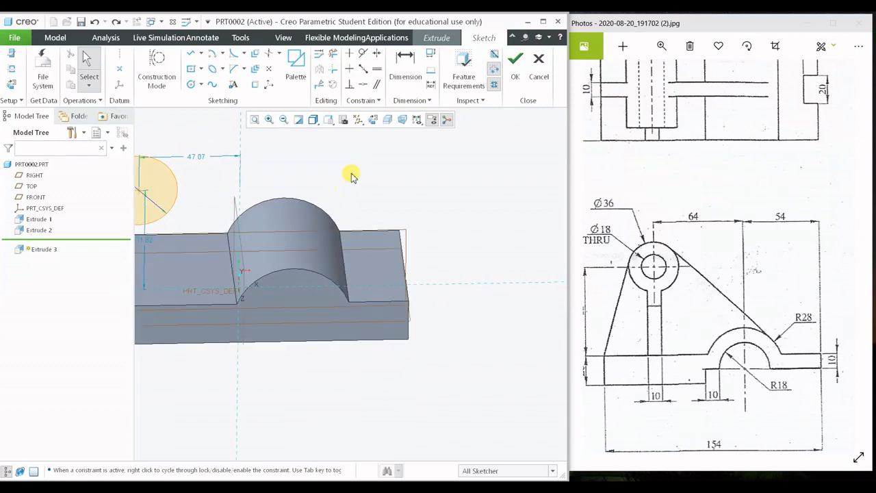
click(357, 120)
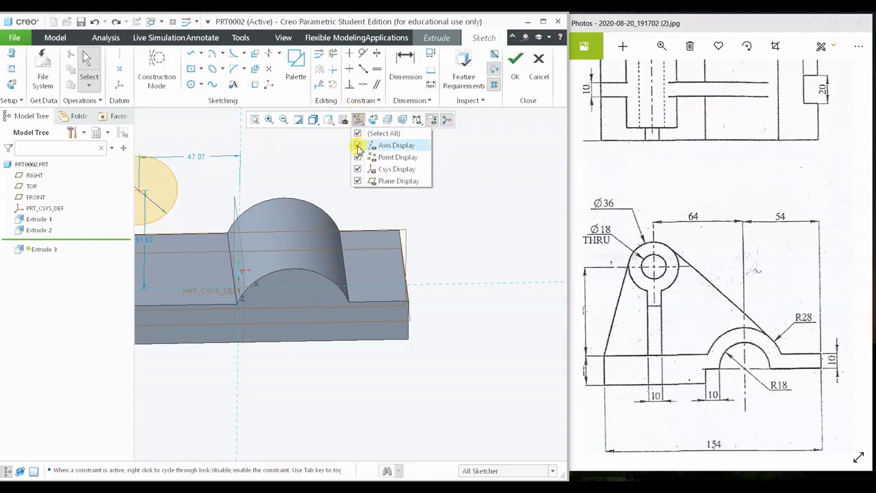
click(358, 120)
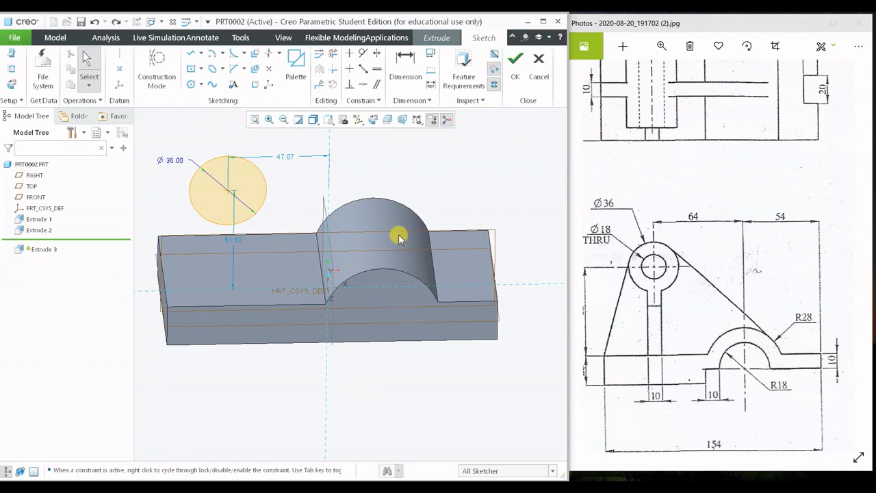
click(378, 219)
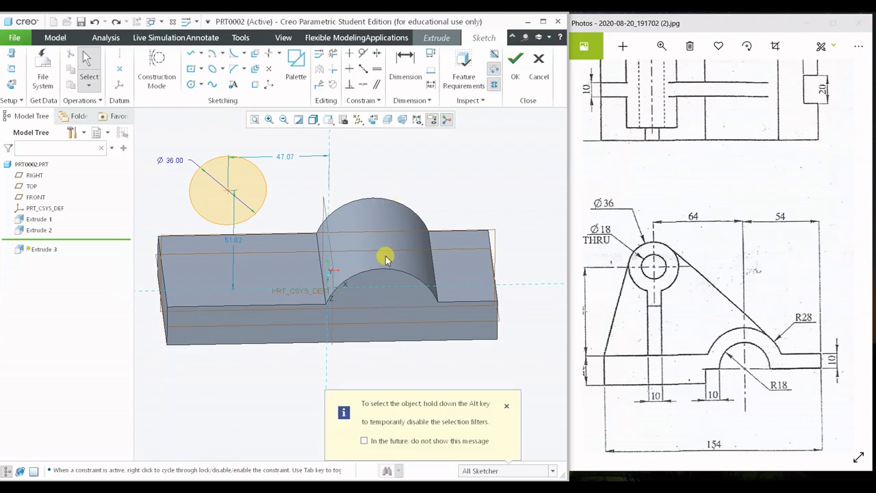
Discard the boss circle sketch and cancel the third Extrude
click(539, 68)
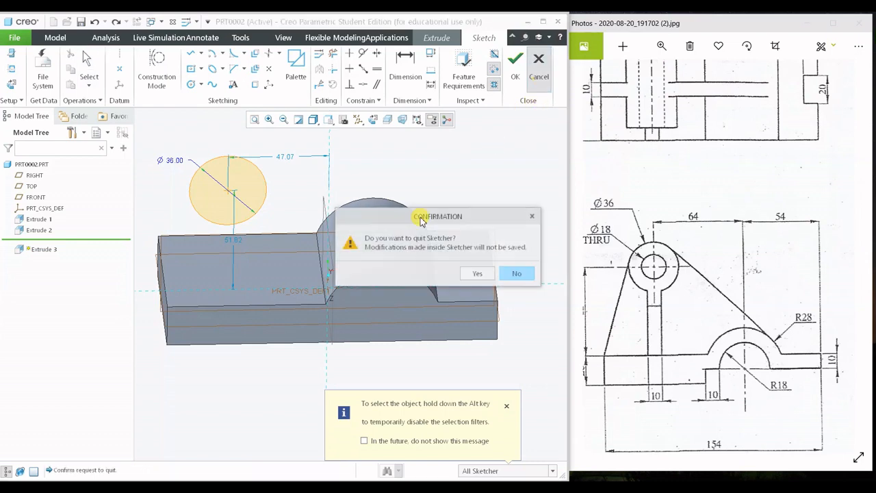
click(475, 275)
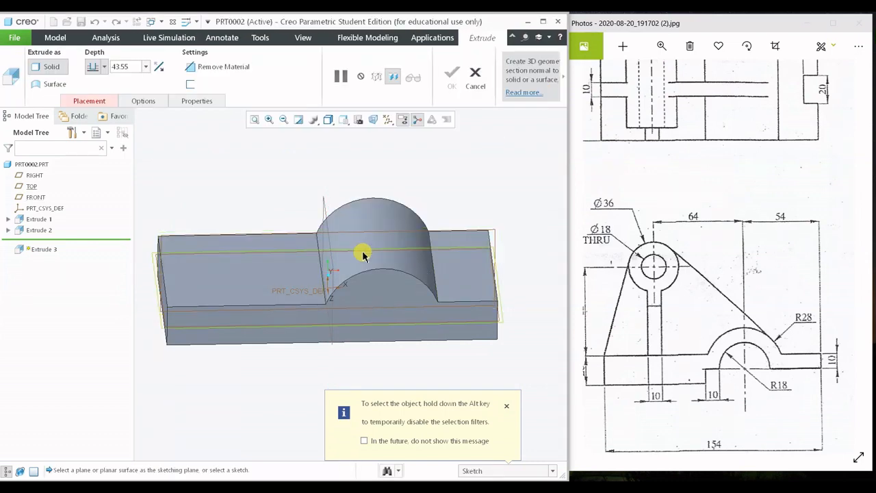
click(475, 75)
Create a datum axis from the arch's cylindrical surface and inspect it at the arch's center
double_click(388, 254)
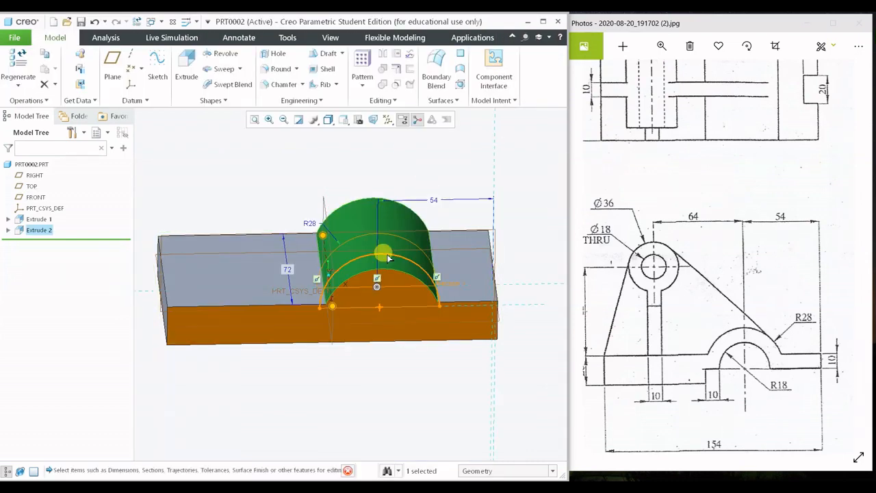
click(453, 178)
click(372, 248)
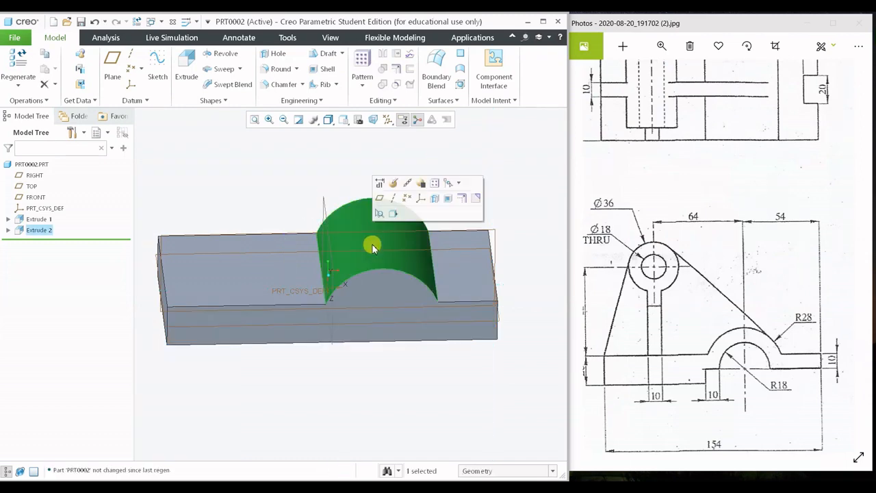
scroll(372, 245, down, 2)
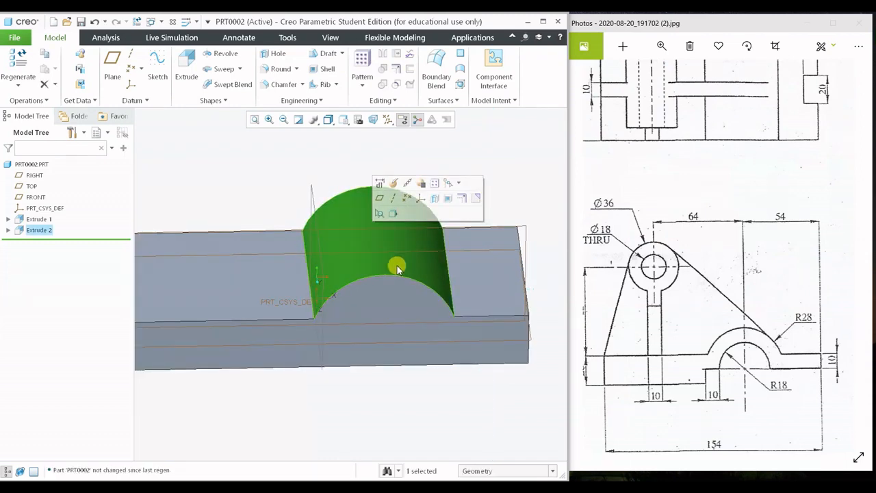
click(392, 212)
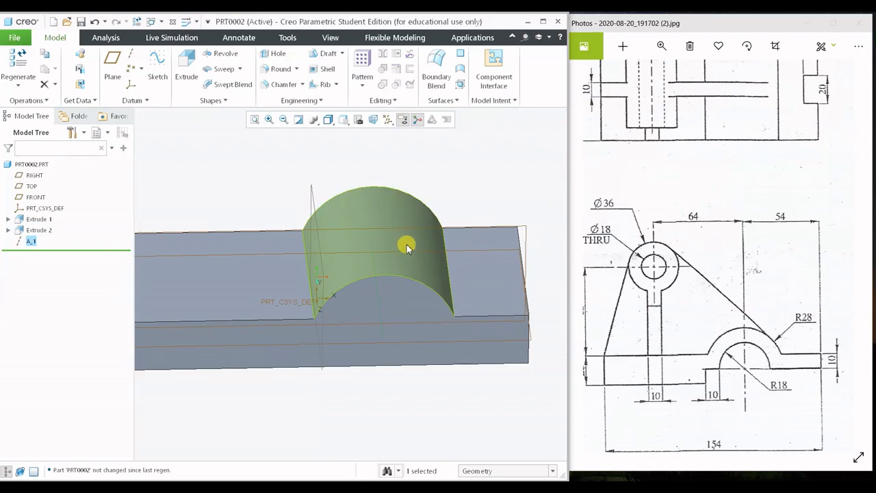
middle_drag(405, 244, 407, 231)
mouse_move(380, 305)
middle_down()
mouse_move(377, 287)
mouse_move(377, 303)
middle_up()
click(400, 196)
middle_drag(400, 197, 382, 286)
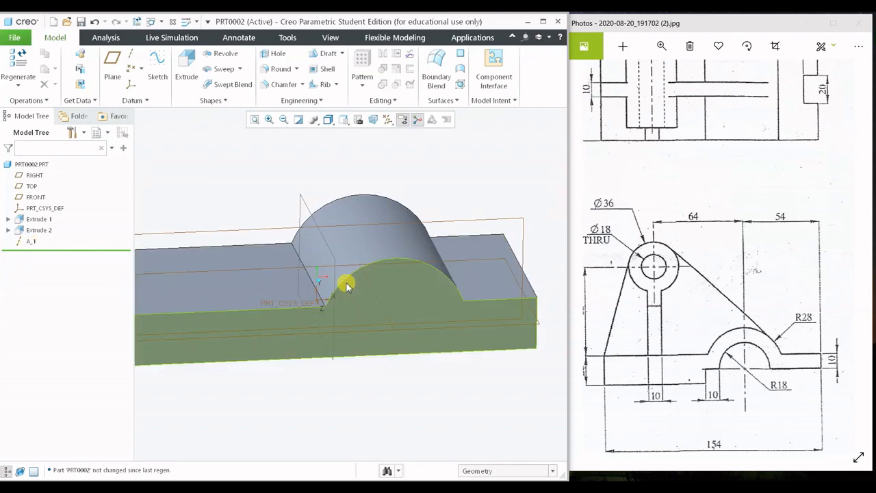
middle_drag(342, 286, 363, 235)
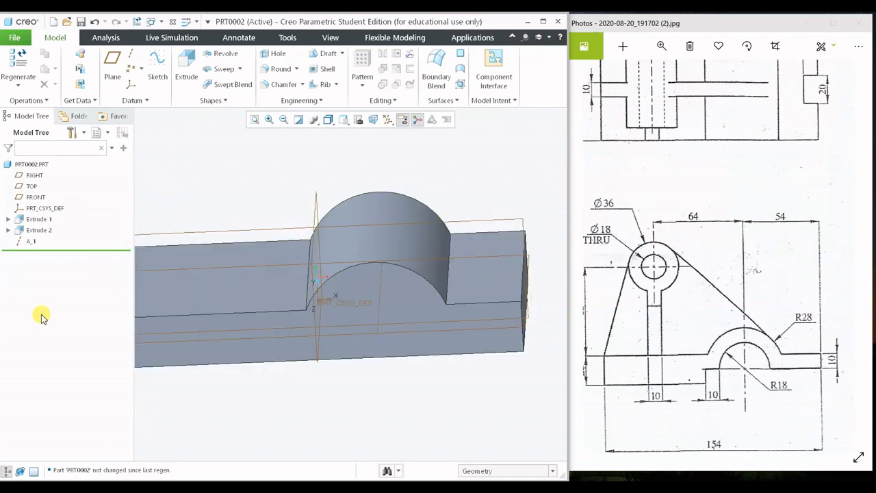
Hide the model tree and begin a new Extrude with a sketch on the FRONT datum plane, viewed parallel to the sketch
click(8, 471)
click(186, 67)
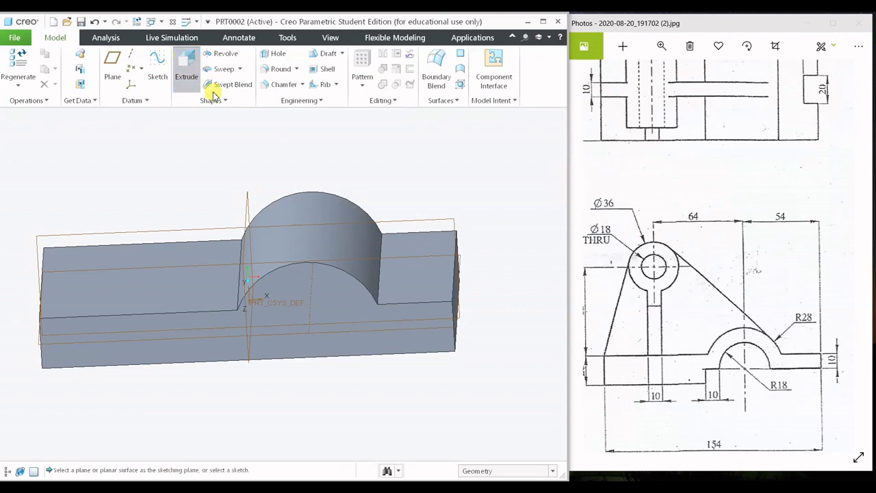
middle_drag(209, 256, 187, 235)
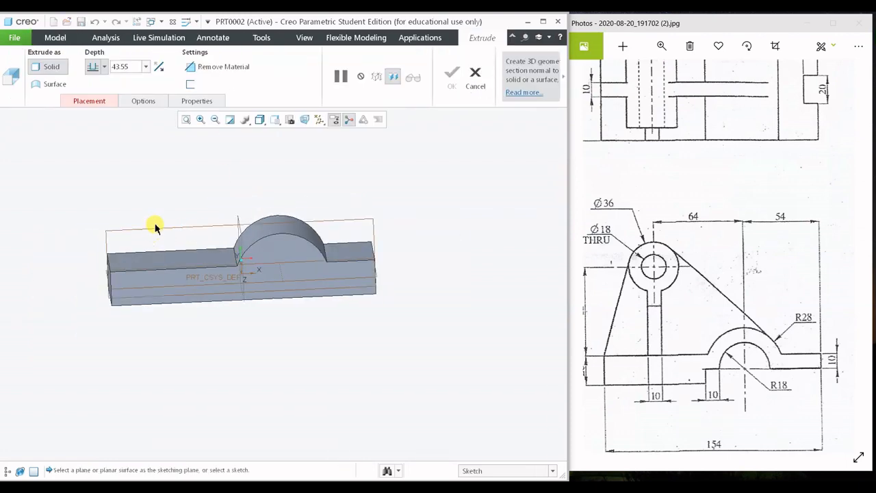
click(154, 228)
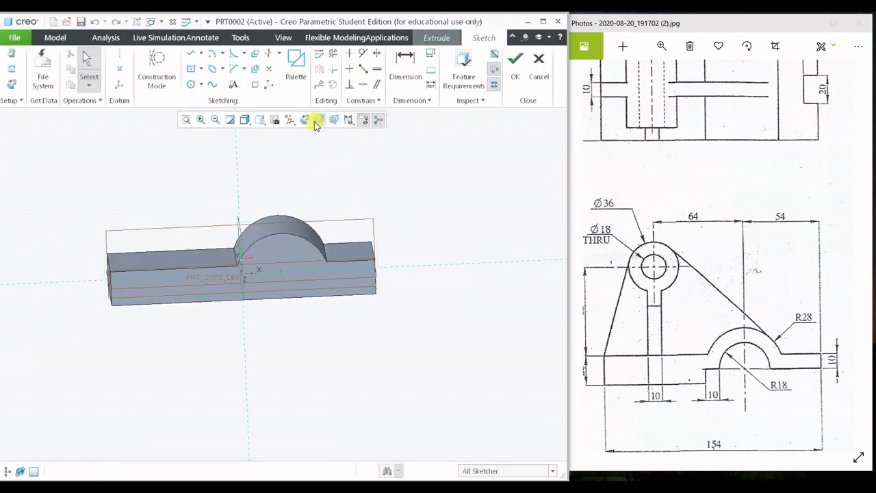
click(305, 119)
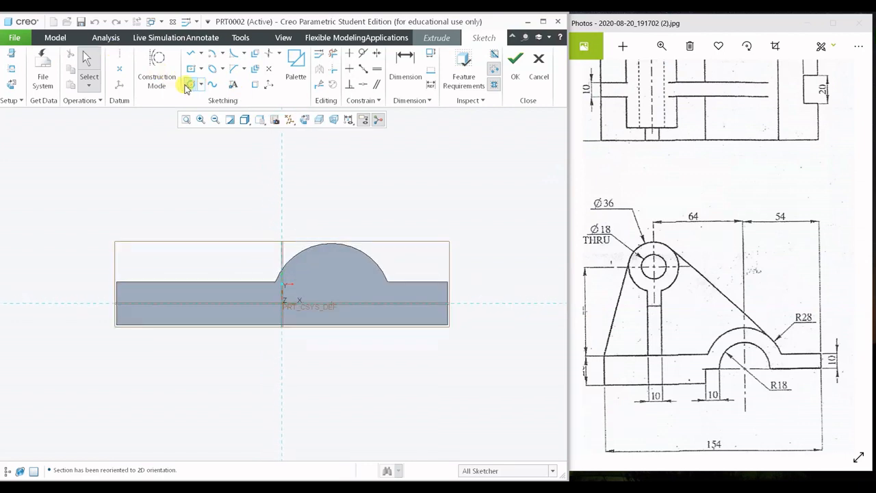
Sketch a circle centered about 49.3 left of and 41.62 above the references, and set its diameter to 36
click(177, 217)
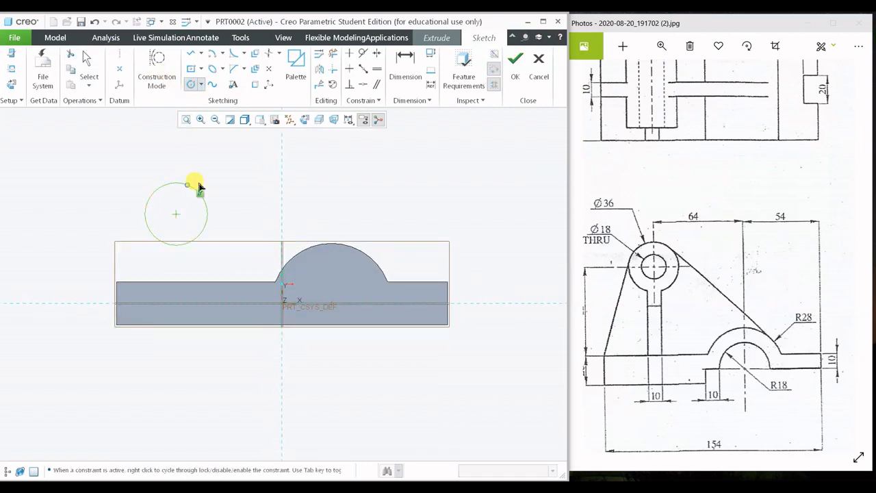
click(198, 192)
middle_click(236, 174)
double_click(127, 186)
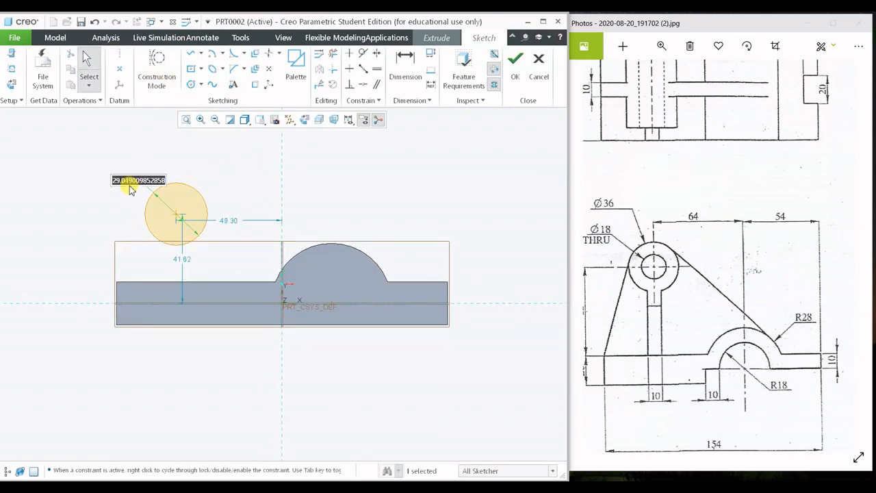
text(36)
key(Return)
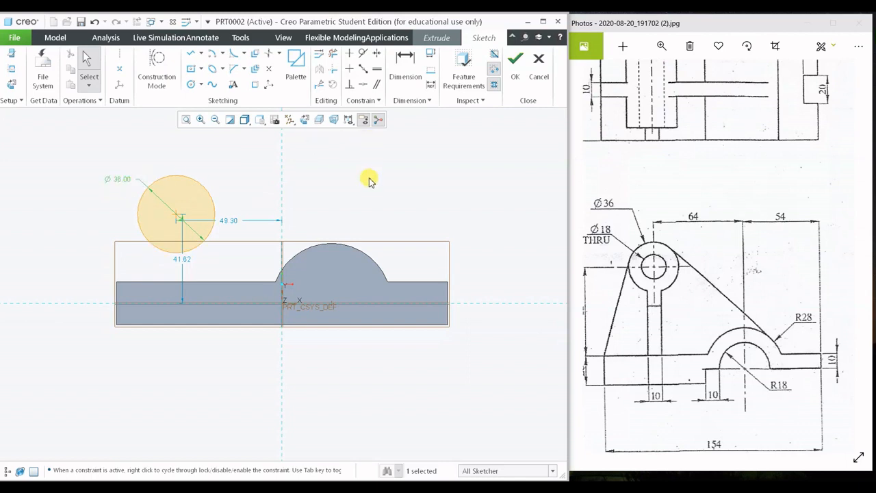
Dimension the circle's center horizontally from the arch's axis as 64 and restore the view parallel to the sketch
click(405, 65)
middle_drag(405, 163, 377, 235)
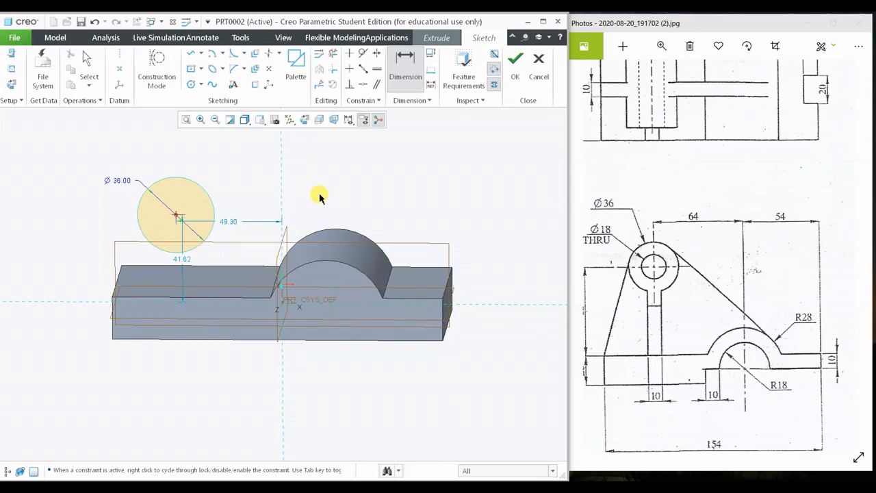
middle_click(278, 152)
scroll(419, 171, down, 2)
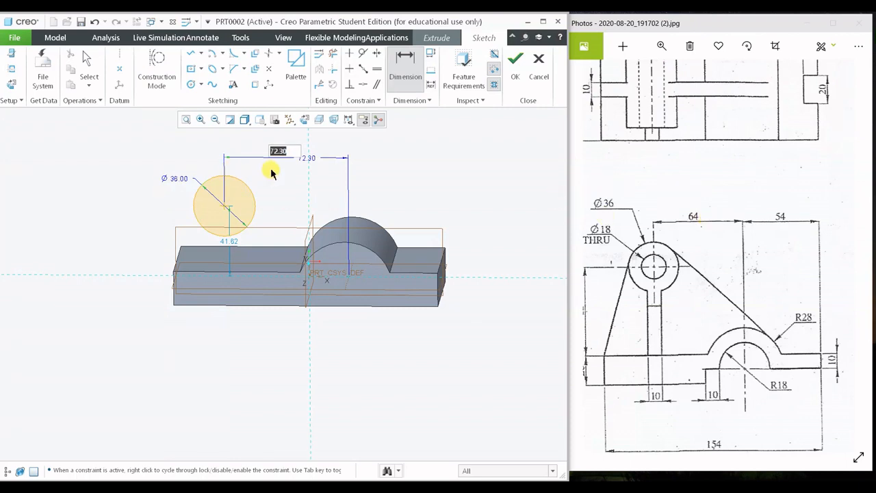
text(64)
key(Return)
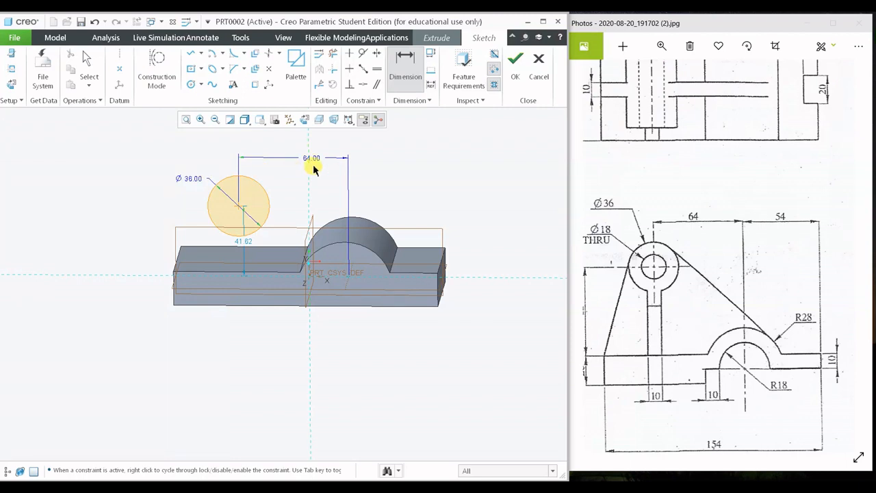
click(317, 123)
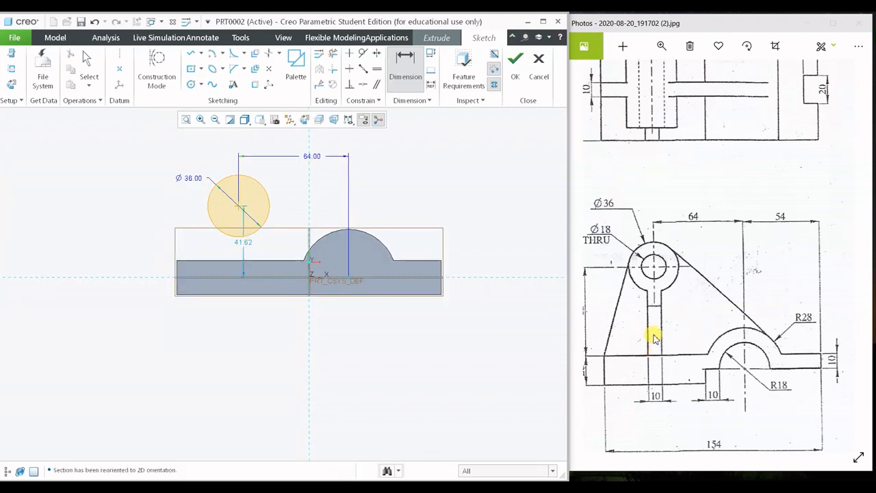
Dimension the circle's center vertically from the base plate's top surface as 62 and refit the sketch
mouse_move(644, 304)
mouse_down()
mouse_move(645, 294)
mouse_move(715, 284)
mouse_move(668, 307)
mouse_up()
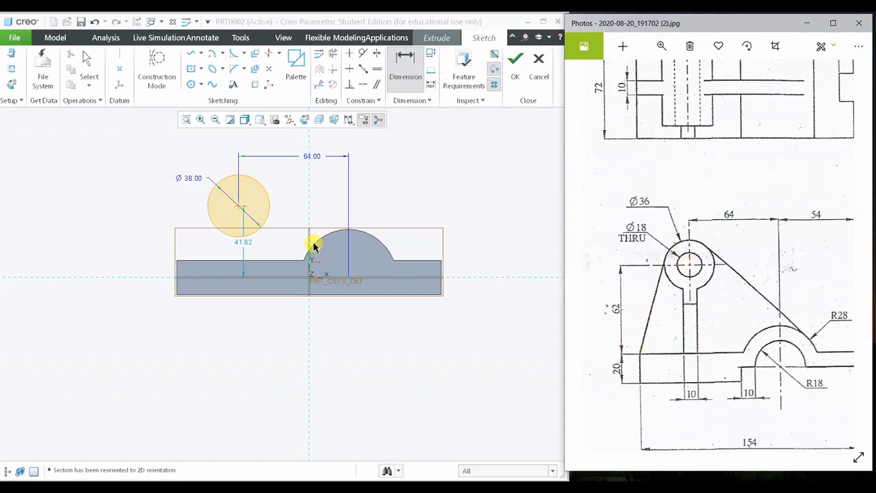
shift+middle_drag(305, 240, 360, 270)
middle_click(297, 274)
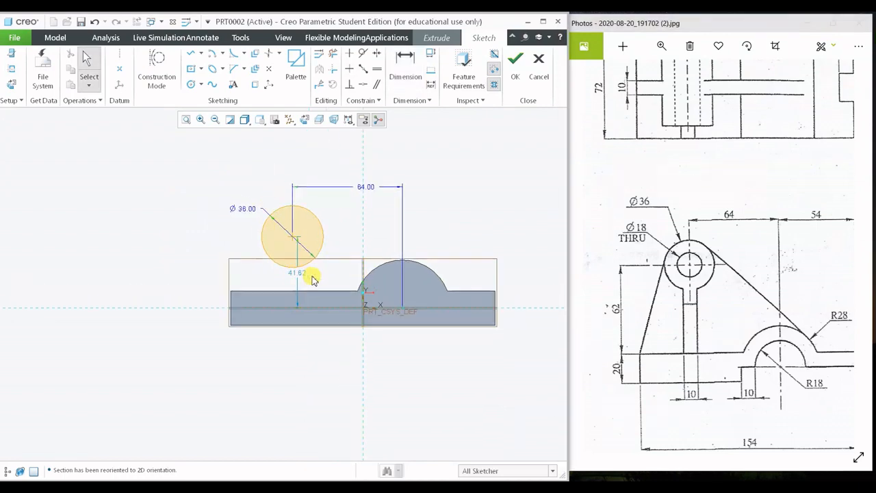
scroll(290, 272, up, 2)
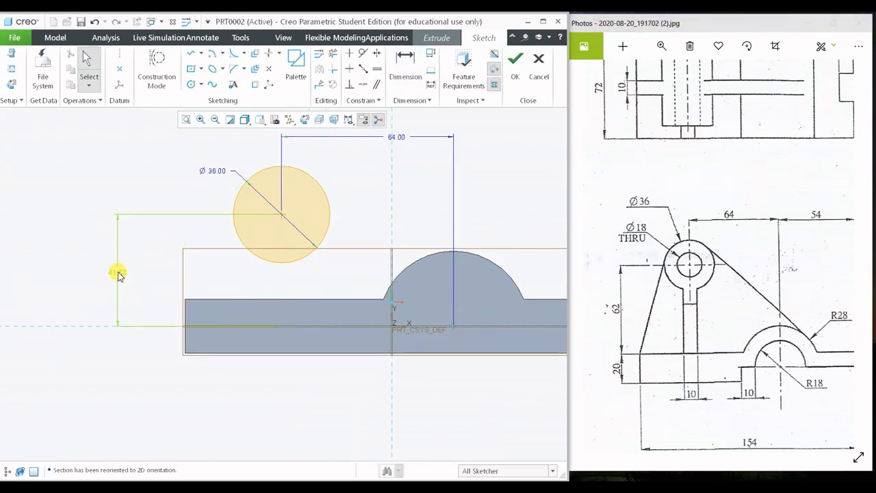
middle_click(118, 273)
key(Return)
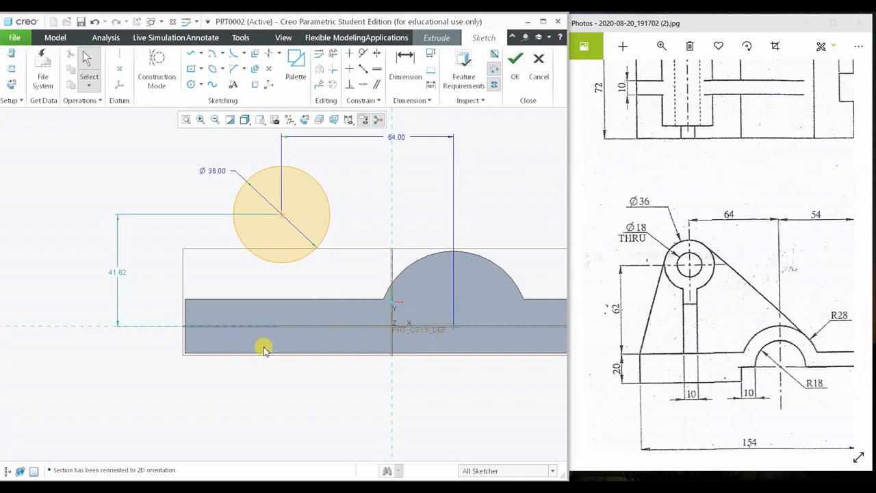
click(405, 65)
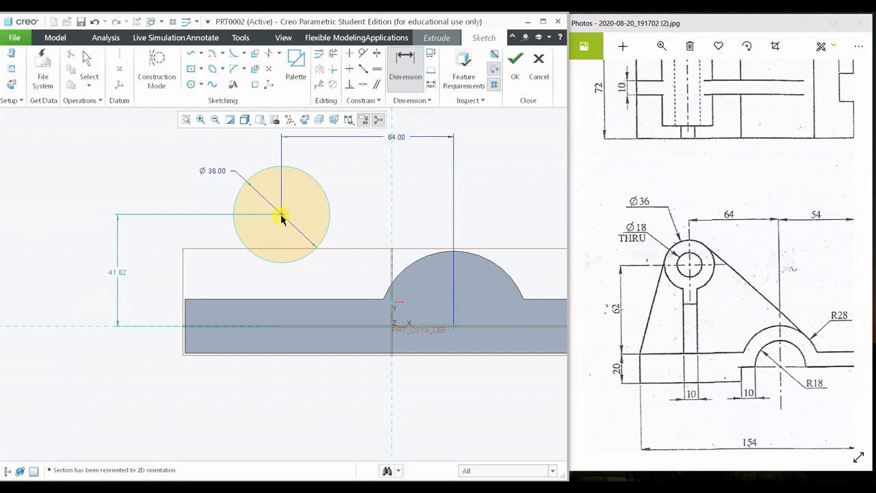
middle_click(162, 251)
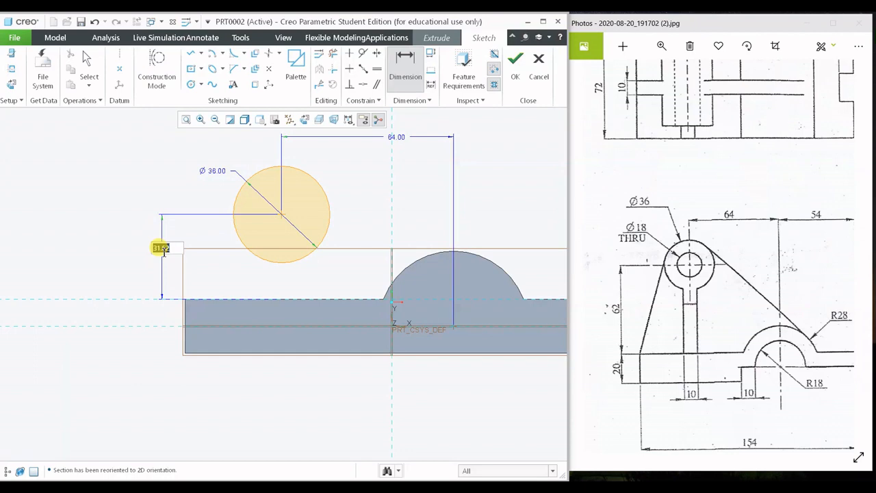
text(62)
key(Return)
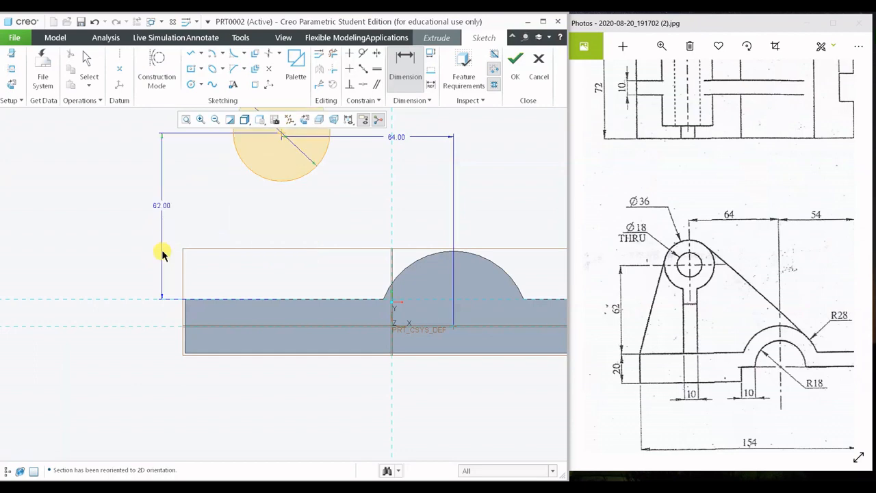
click(186, 119)
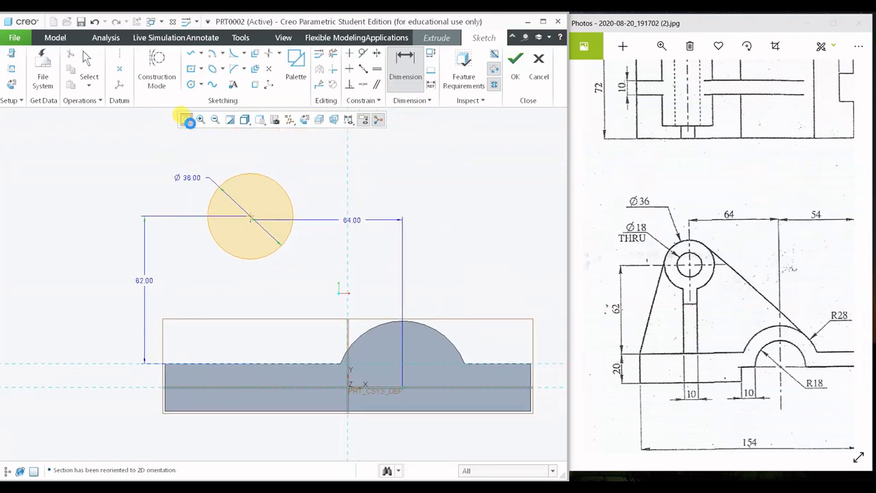
middle_click(245, 181)
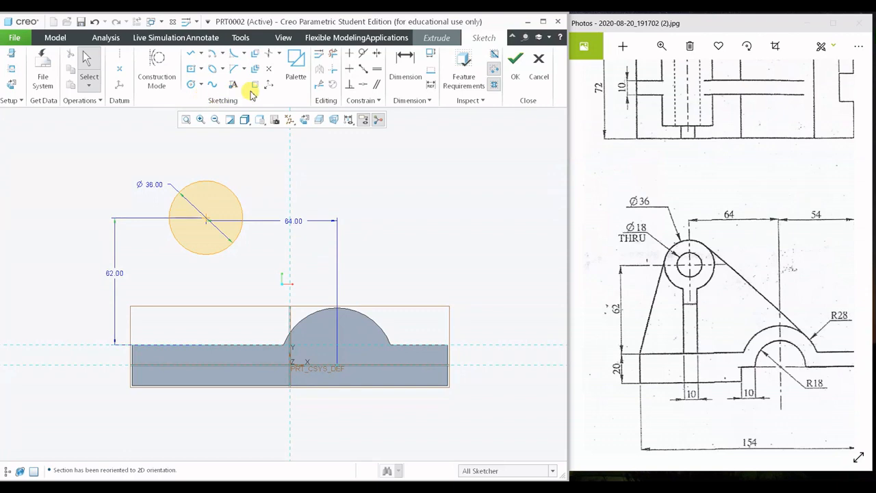
Add a vertical centerline through the center of the Ø36 circle
click(279, 55)
click(286, 65)
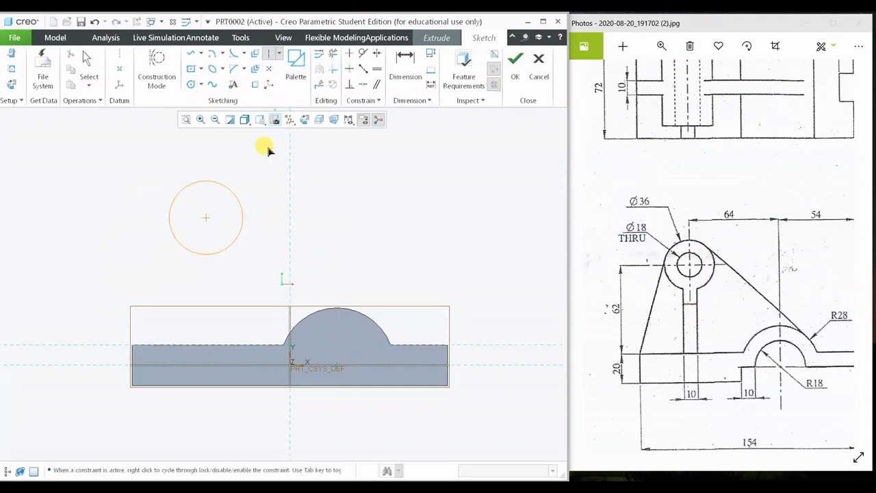
click(205, 218)
click(207, 197)
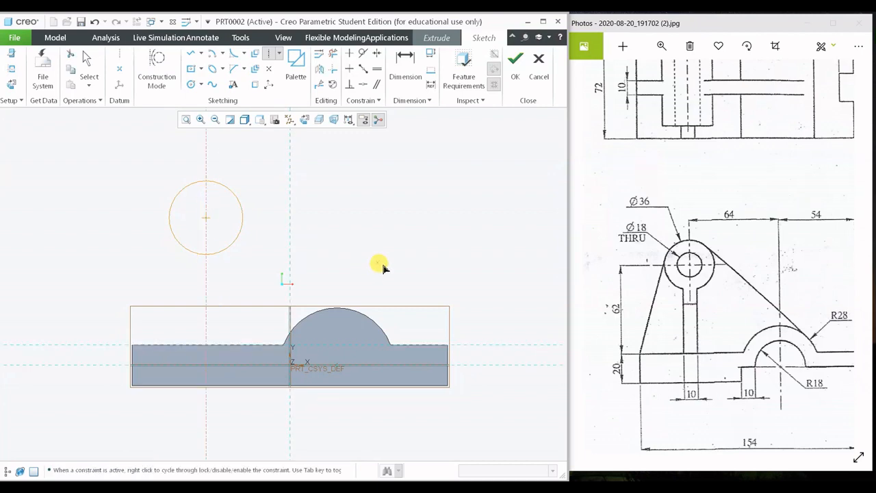
middle_click(382, 265)
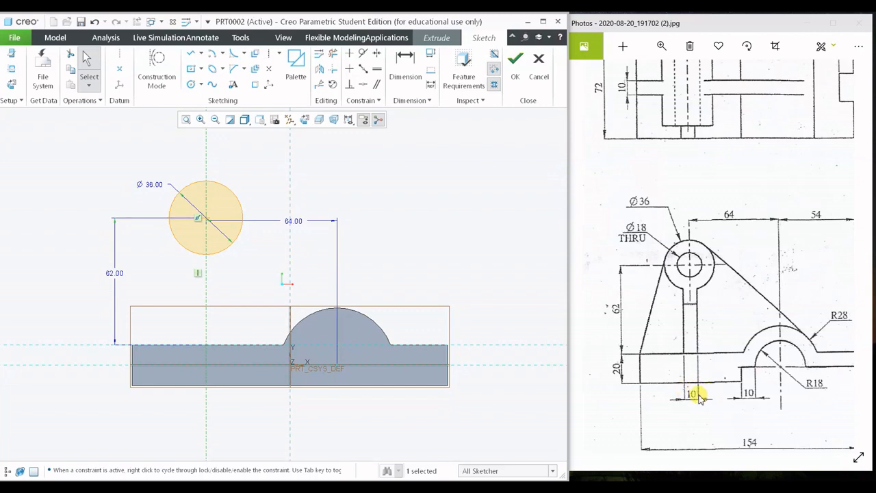
click(190, 55)
scroll(200, 214, down, 2)
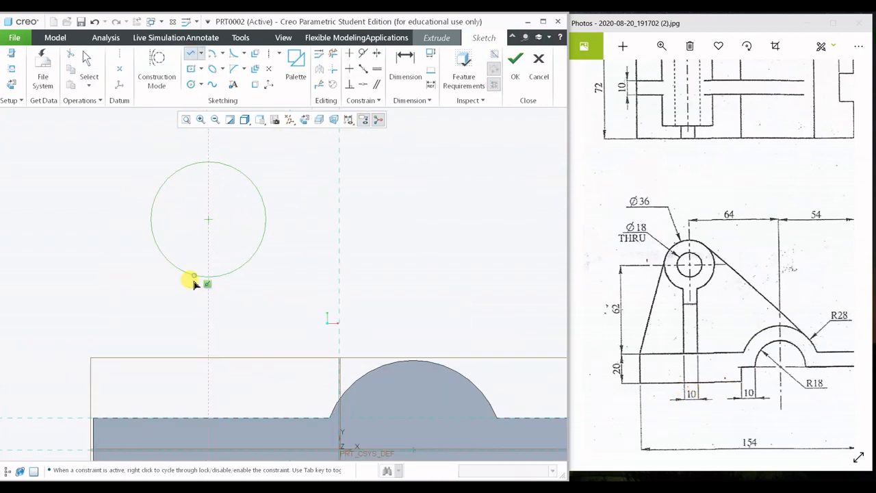
click(193, 272)
click(194, 417)
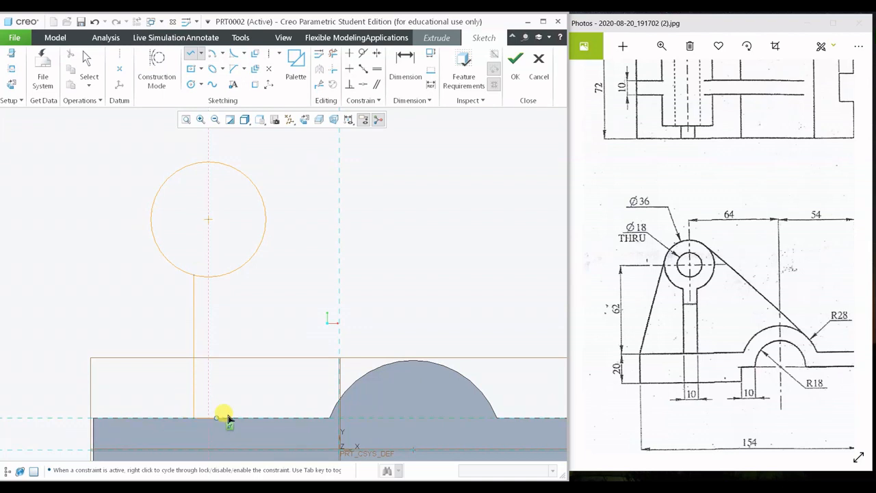
click(220, 416)
click(220, 276)
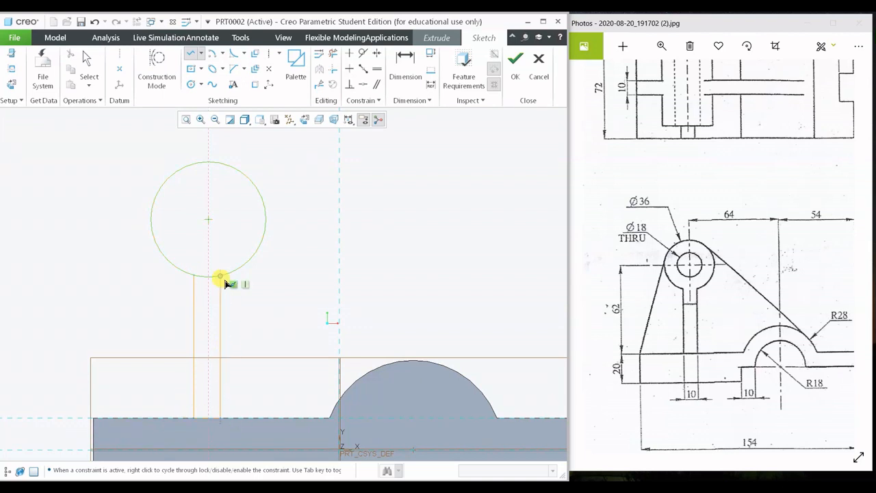
middle_click(280, 308)
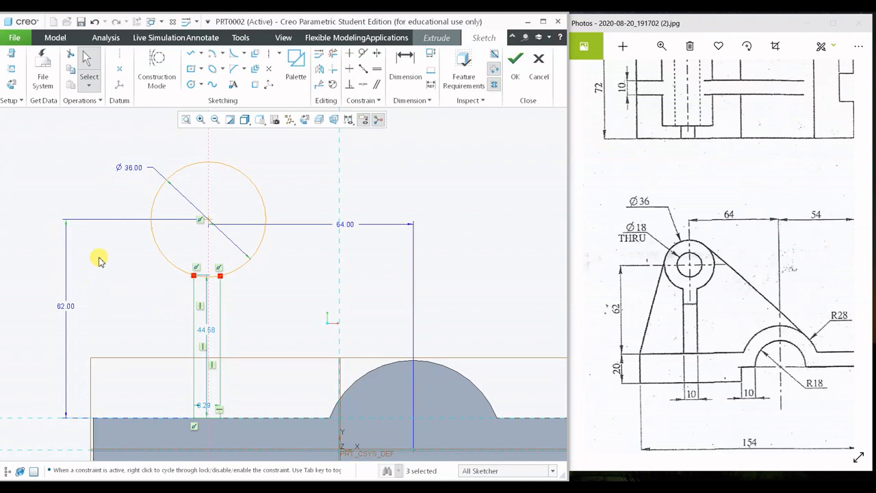
key(Delete)
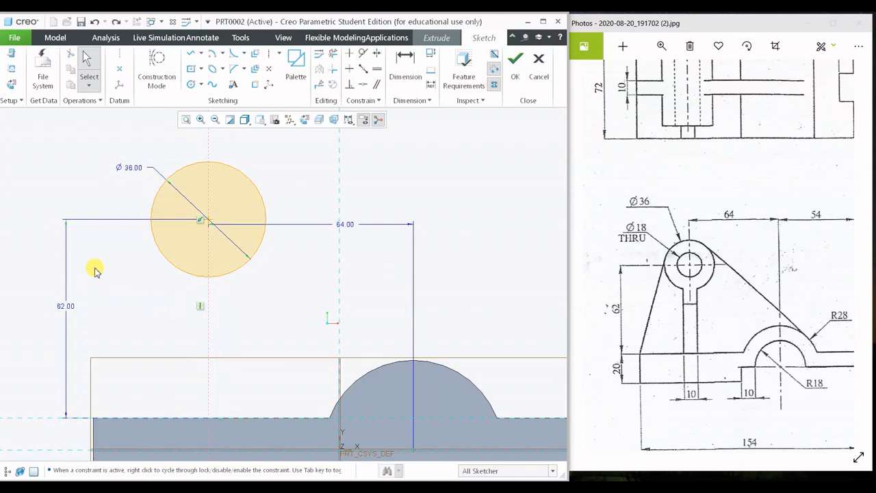
Sketch a corner rectangle about 11.5 wide from the circle's lower arc to the plate's top surface, symmetric about the centerline
shift+middle_drag(330, 321, 337, 291)
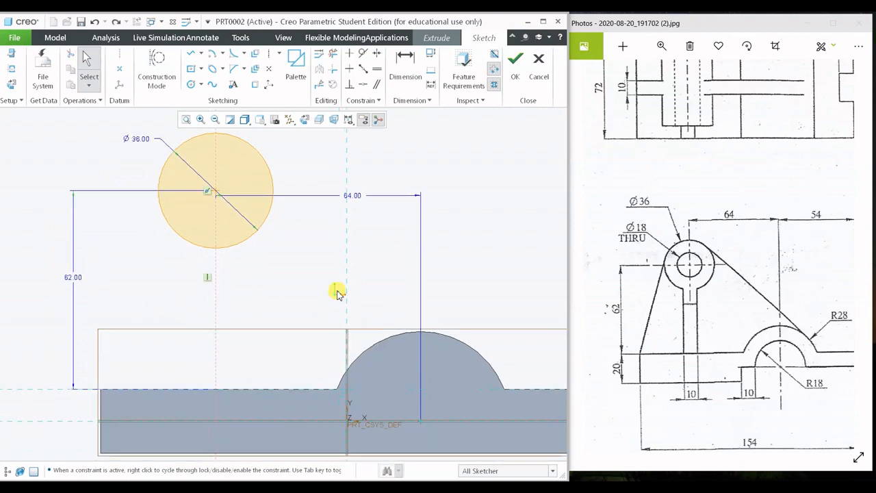
click(201, 69)
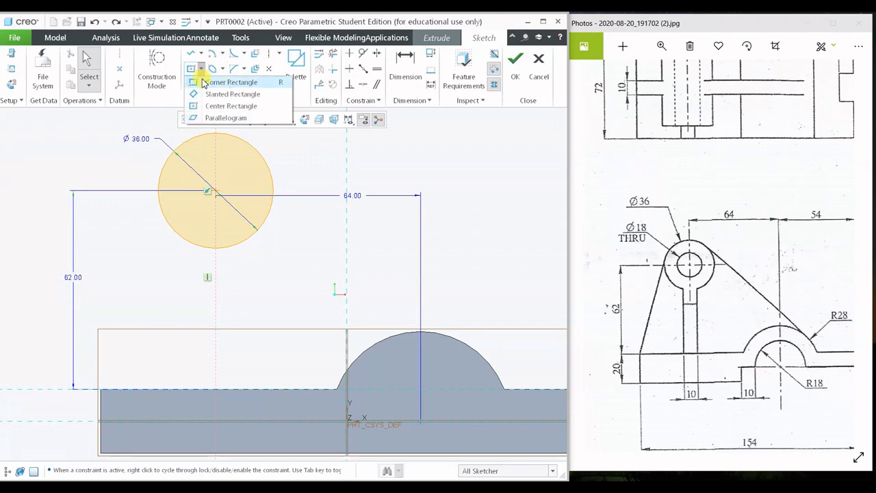
click(203, 82)
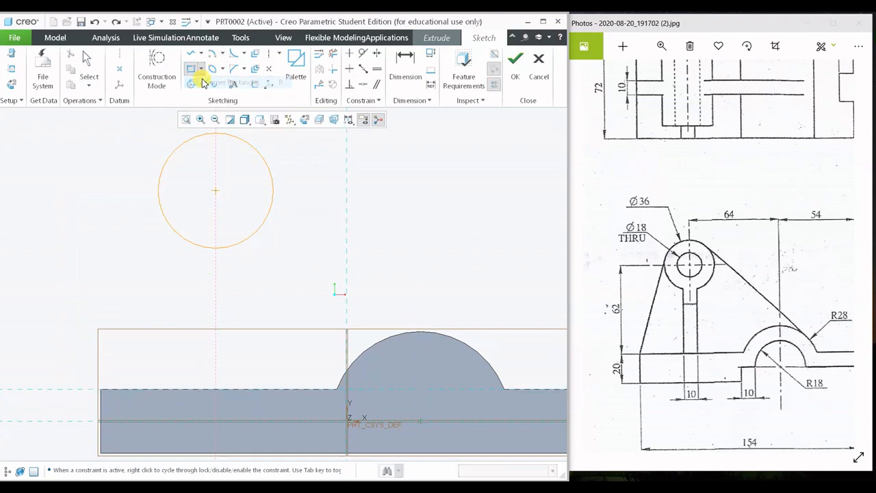
click(198, 251)
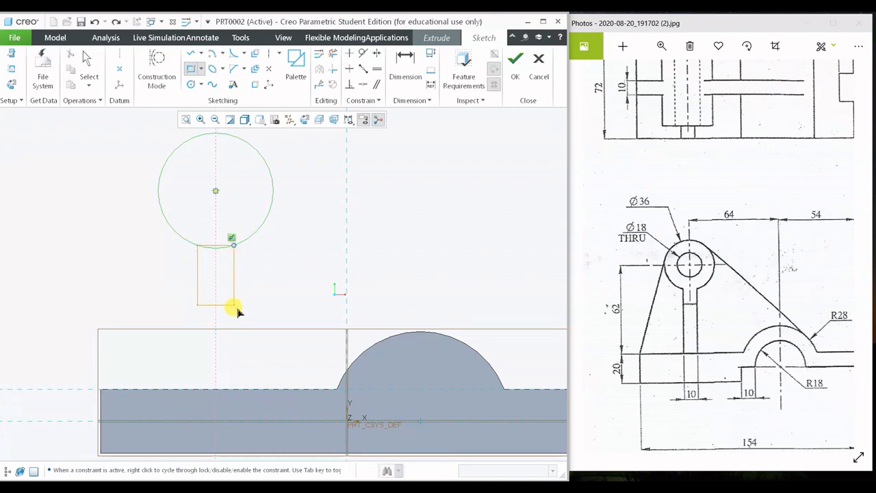
click(236, 389)
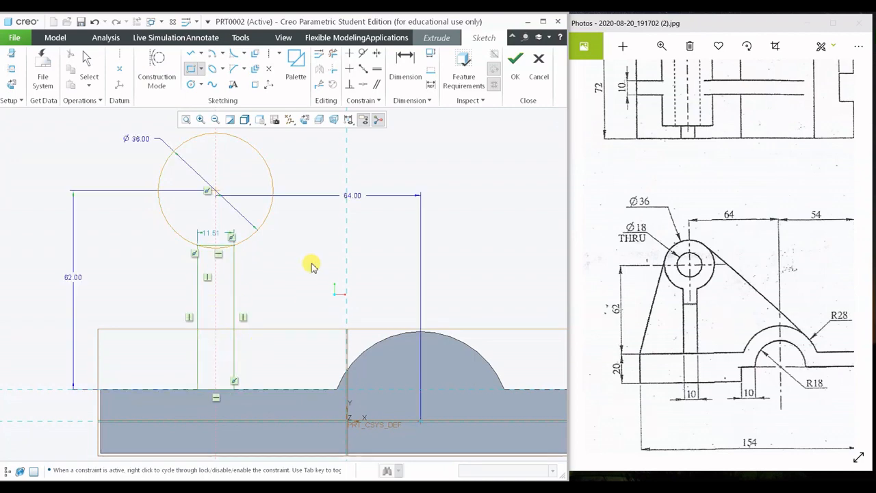
middle_click(309, 263)
Trim the circle's lower arc and the rectangle's top edge where they overlap, leaving one closed outline of circle and stem
scroll(189, 291, up, 1)
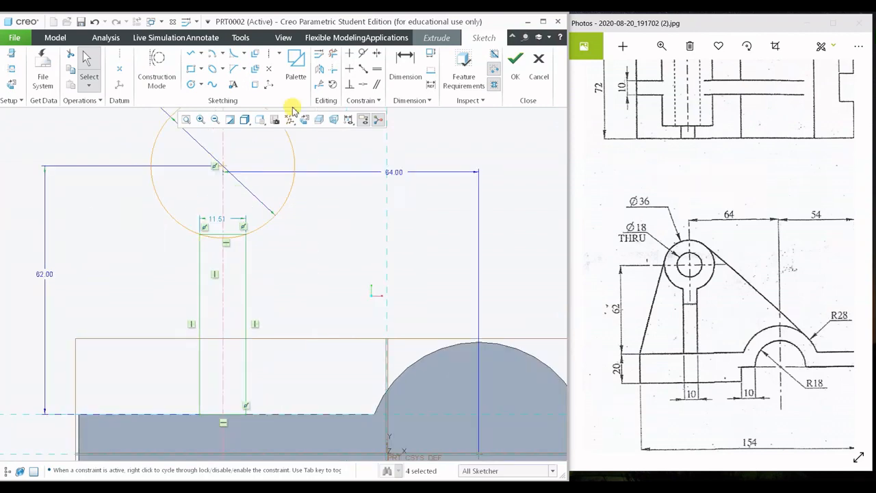
click(332, 53)
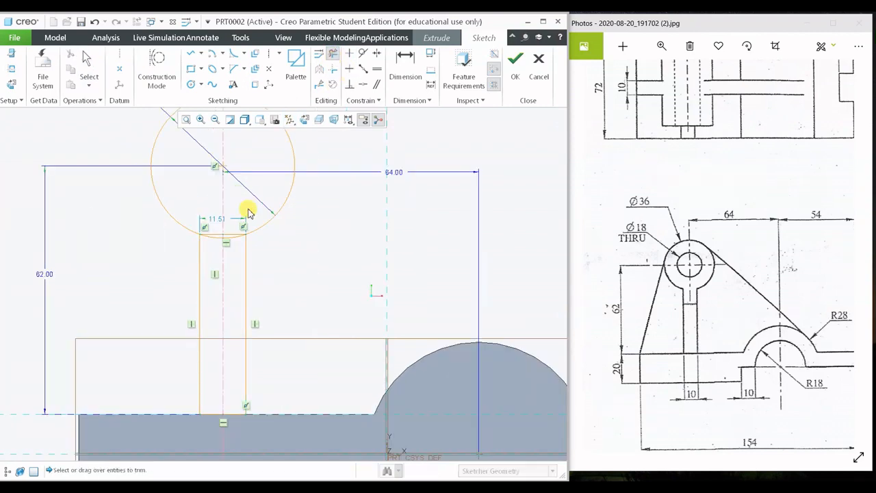
click(230, 241)
click(216, 242)
scroll(214, 243, up, 1)
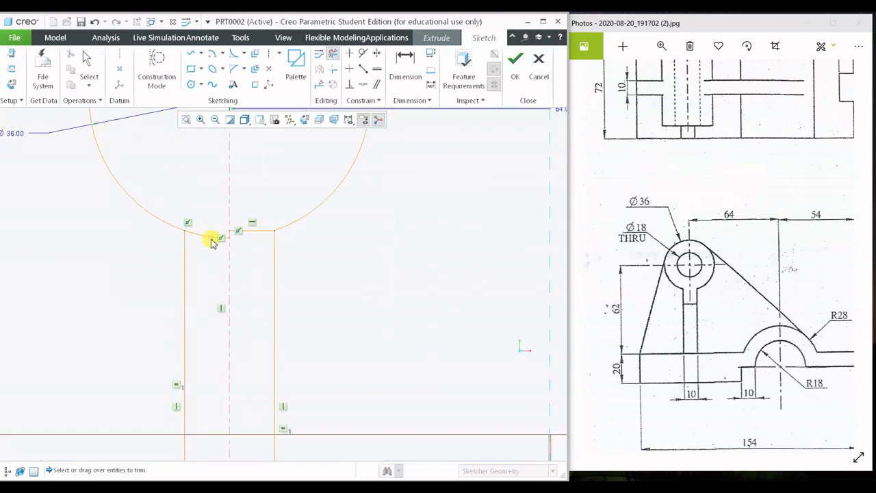
click(207, 240)
click(244, 233)
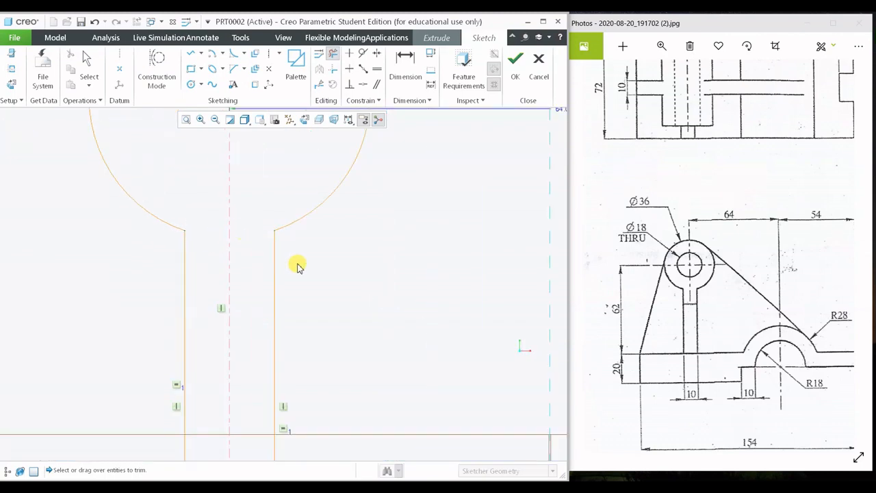
scroll(363, 277, down, 2)
middle_click(363, 279)
scroll(362, 278, down, 2)
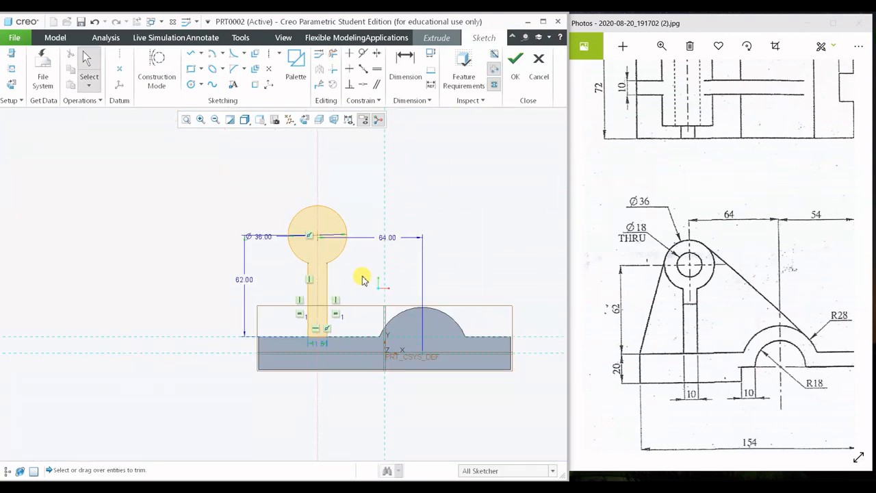
Set the stem's width to 10 and finish the sketch
scroll(363, 277, up, 2)
scroll(315, 305, up, 1)
scroll(314, 362, down, 1)
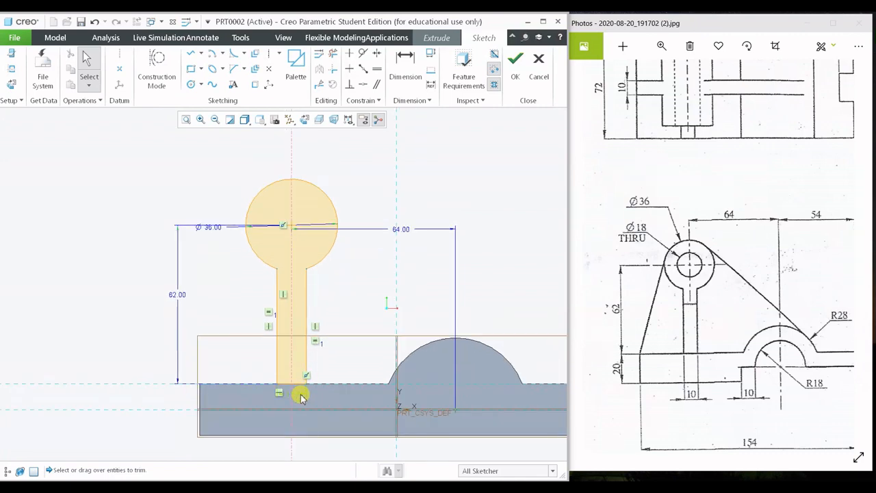
scroll(295, 370, up, 2)
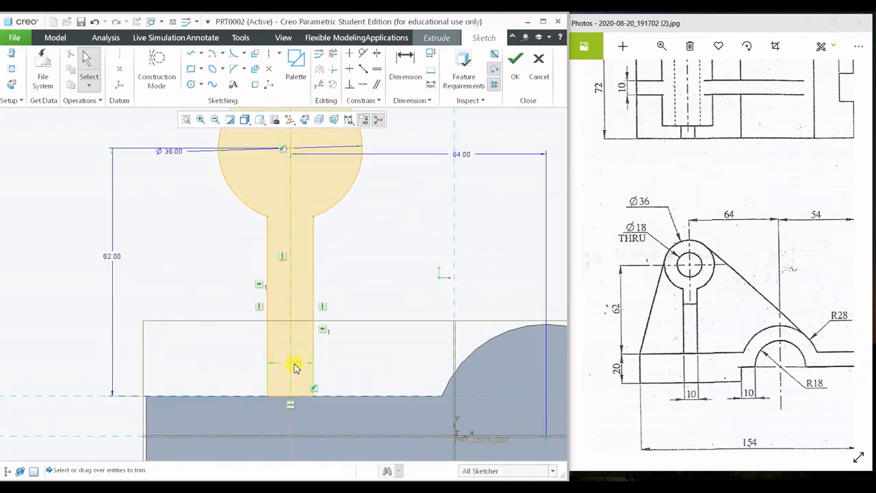
double_click(295, 368)
text(10)
key(Return)
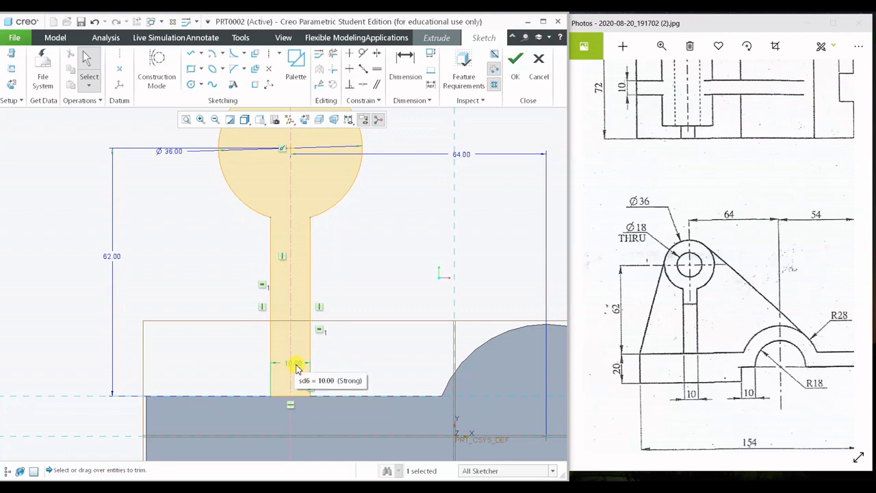
click(515, 61)
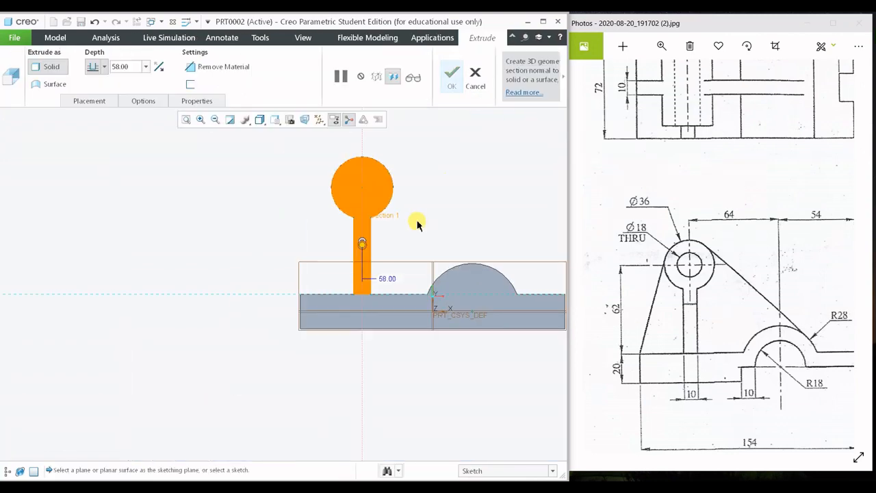
Check the boss depth in the drawing's side view and set the extrusion symmetric about the sketch plane with a depth of 54
click(105, 68)
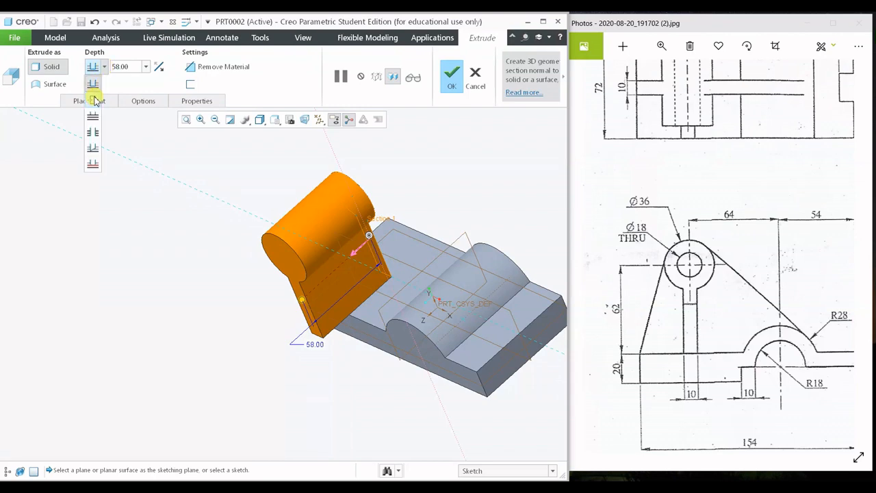
click(88, 99)
drag(730, 237, 600, 274)
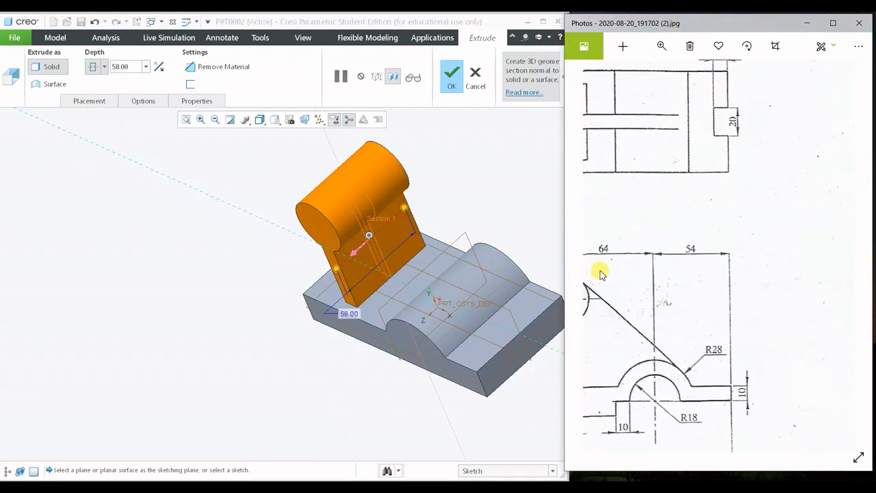
drag(753, 277, 635, 303)
drag(780, 291, 650, 283)
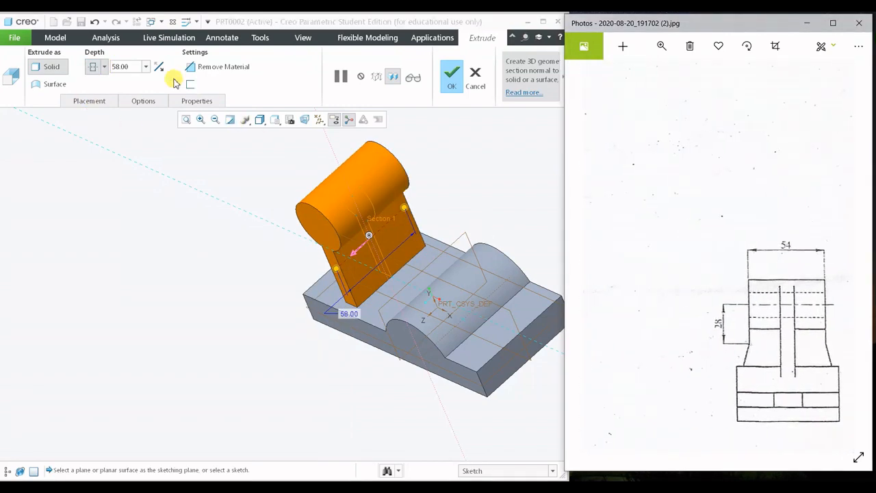
click(121, 66)
text(54)
key(Return)
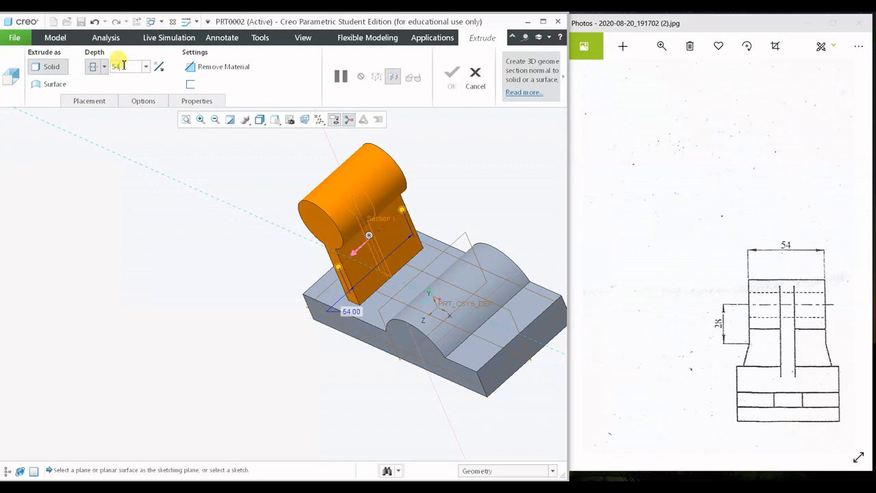
Complete the extrusion of the boss and stem, and check the rib shapes in the drawing's front and top views
click(443, 74)
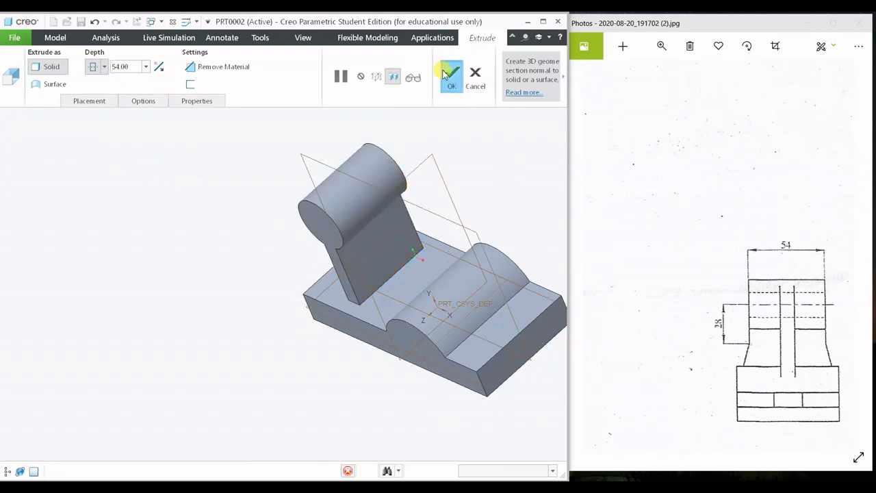
mouse_move(322, 313)
middle_down()
mouse_move(361, 285)
mouse_move(354, 296)
middle_up()
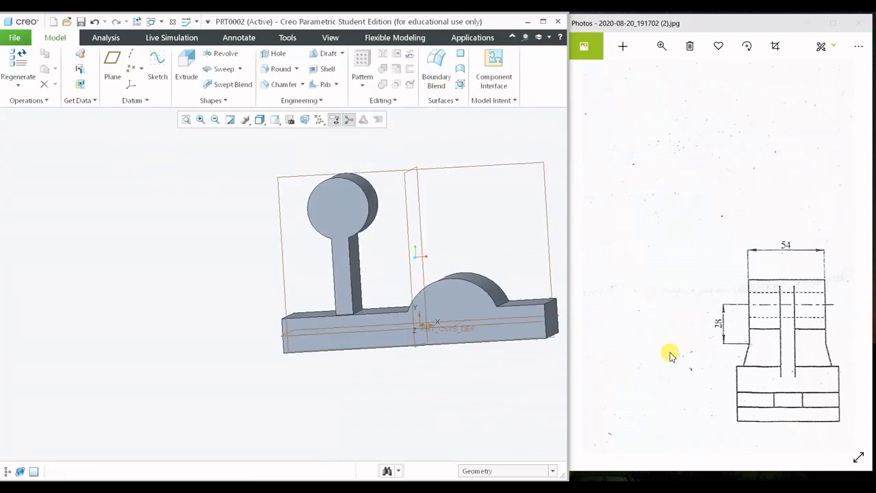
drag(712, 339, 812, 332)
mouse_move(590, 213)
mouse_down()
mouse_move(665, 242)
mouse_move(720, 237)
mouse_move(774, 250)
mouse_move(749, 226)
mouse_move(745, 190)
mouse_move(741, 214)
mouse_move(660, 180)
mouse_move(728, 206)
mouse_up()
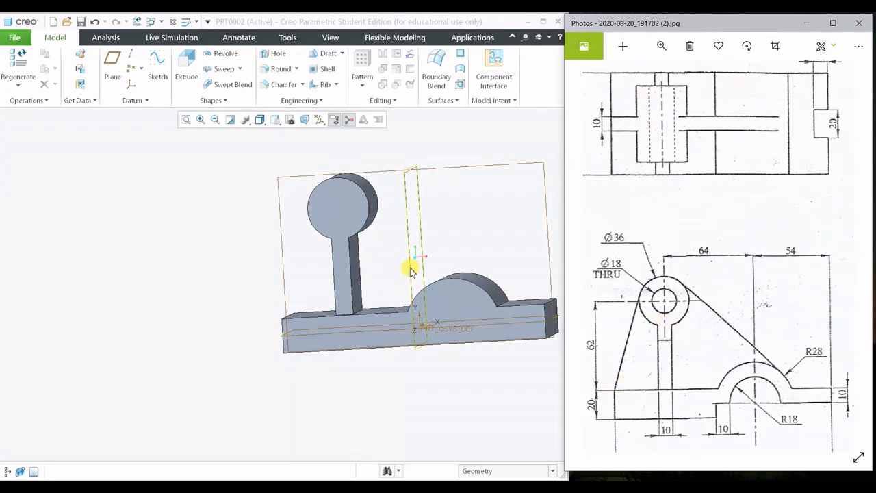
shift+middle_drag(456, 254, 418, 318)
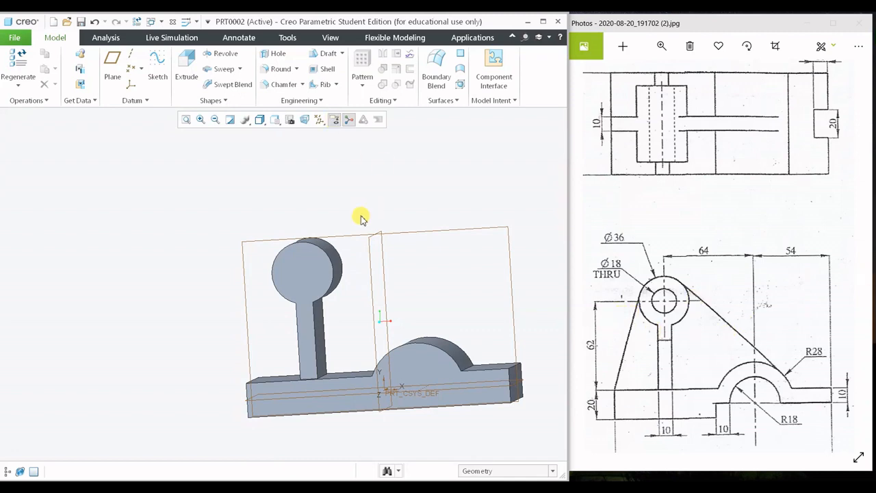
middle_drag(388, 179, 395, 186)
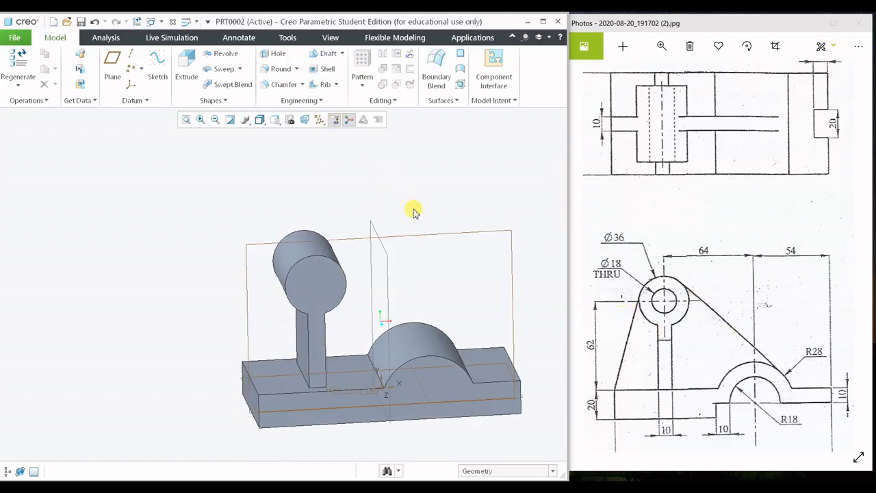
Start a profile rib sketch on the vertical datum plane along the part's length and orient the view to the sketch plane
click(336, 84)
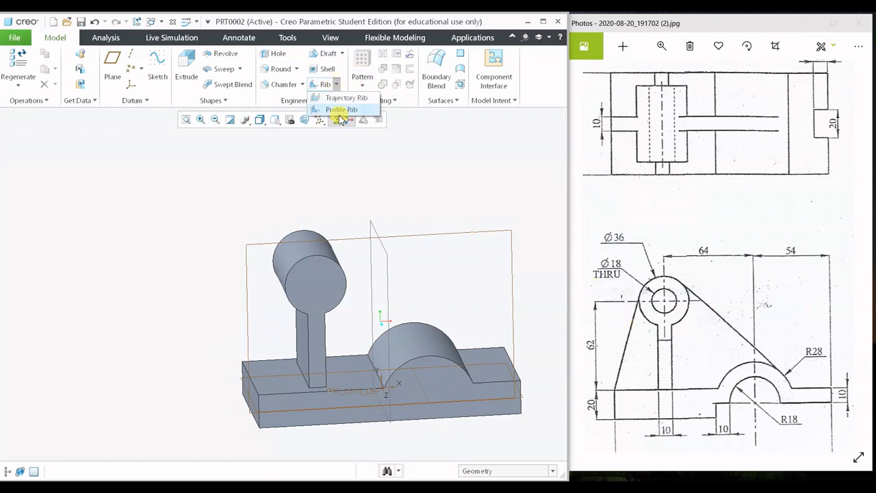
click(343, 111)
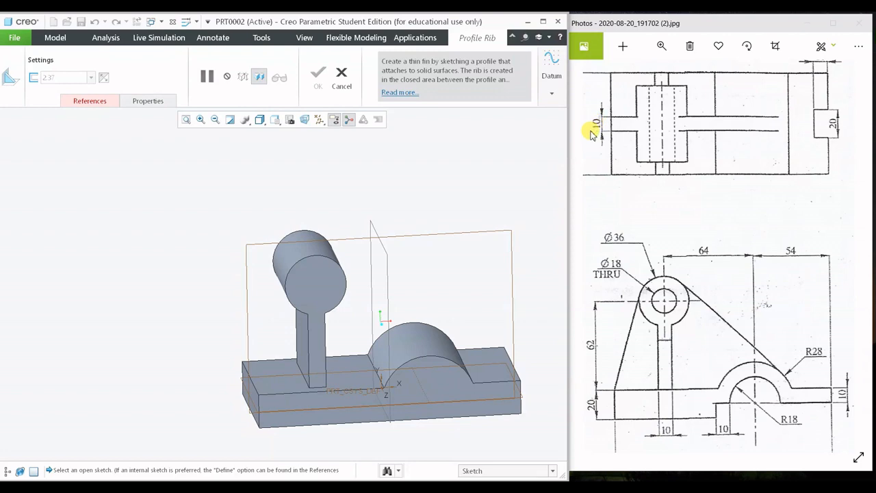
click(353, 242)
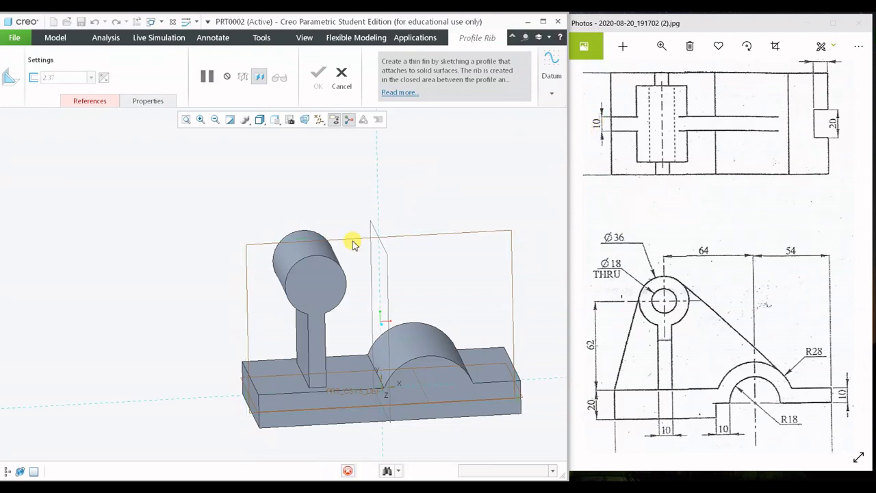
click(305, 120)
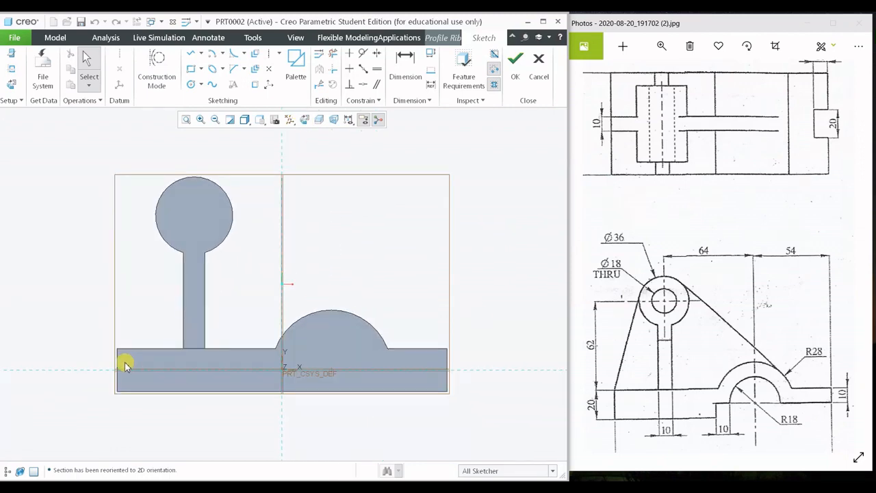
Sketch a line from the plate's outer top corner beside the stem, tangent to the boss circle, and finish the rib sketch
click(190, 52)
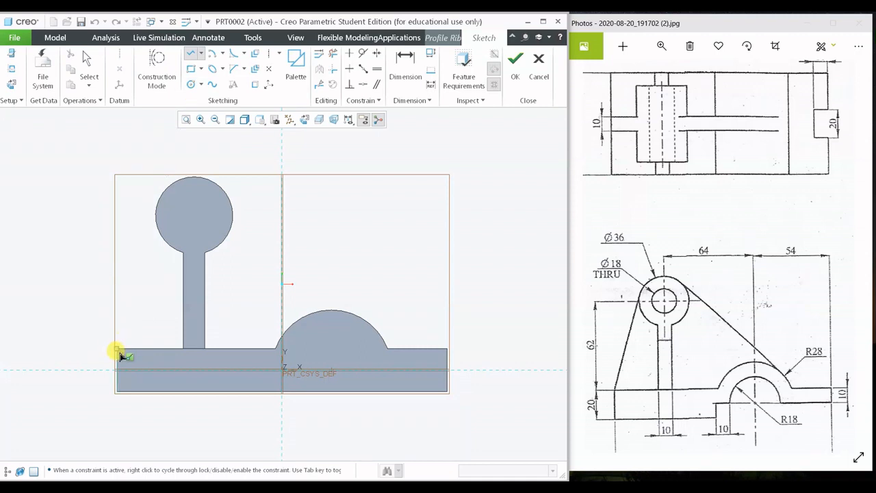
click(119, 347)
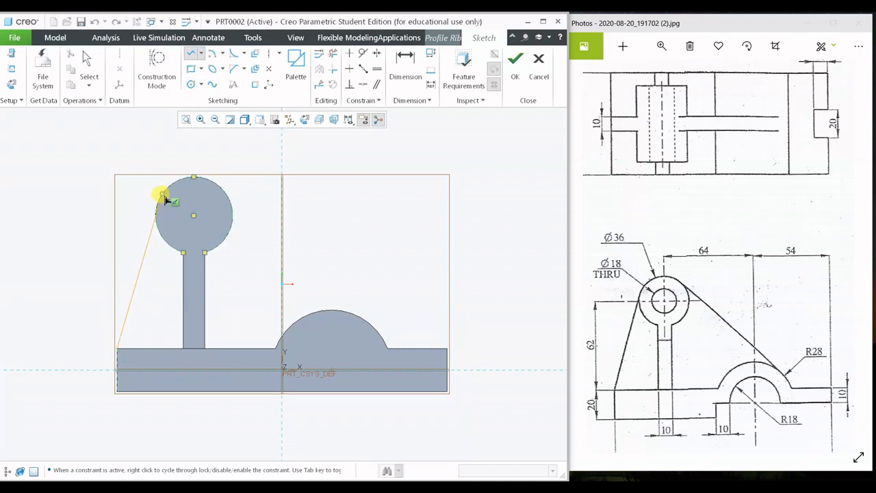
scroll(164, 197, up, 3)
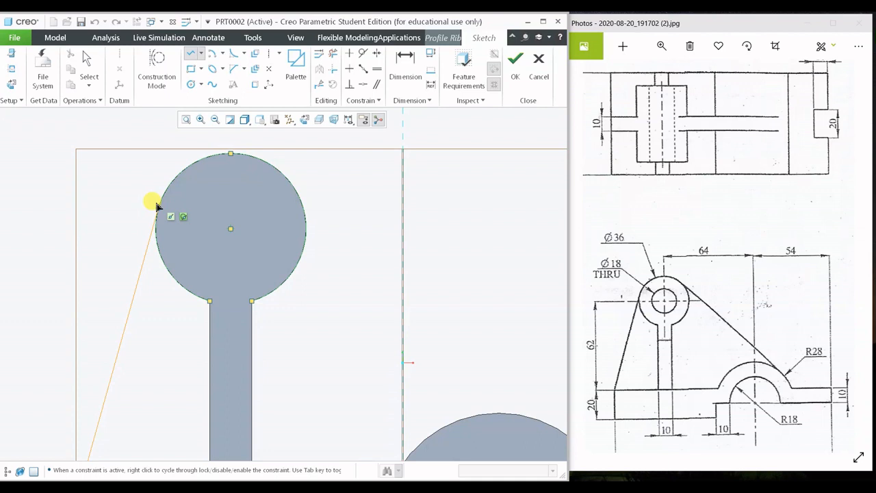
click(156, 206)
middle_click(231, 221)
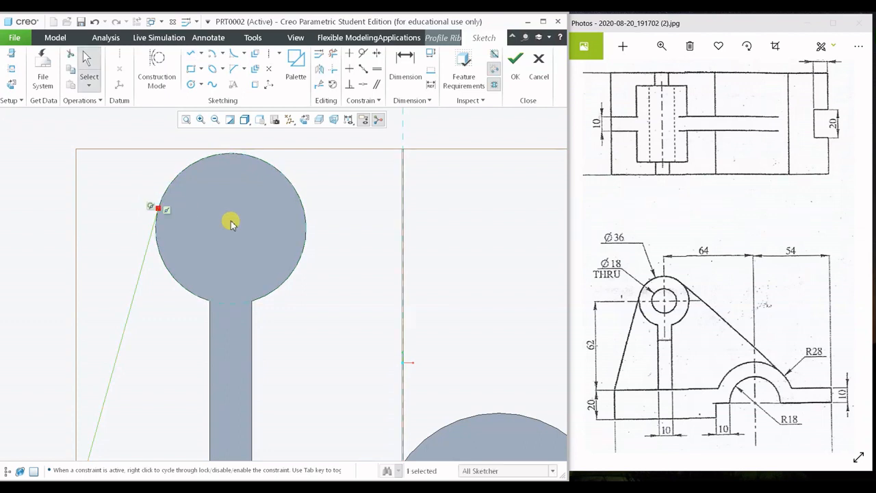
scroll(231, 221, down, 3)
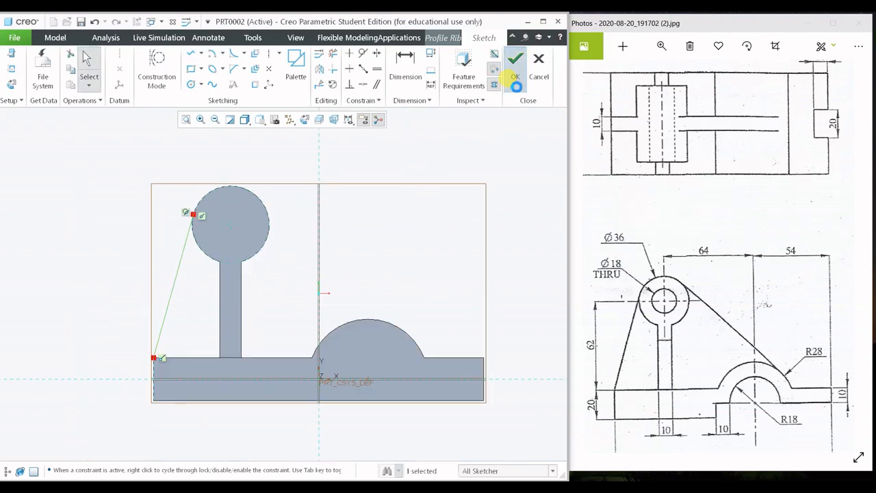
click(515, 67)
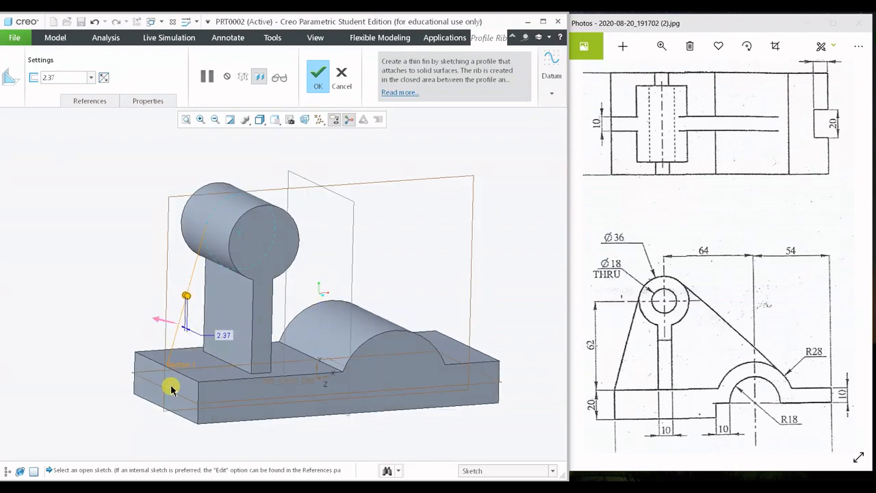
Direct the rib's fill toward the stem and set its thickness to 10
scroll(153, 377, up, 2)
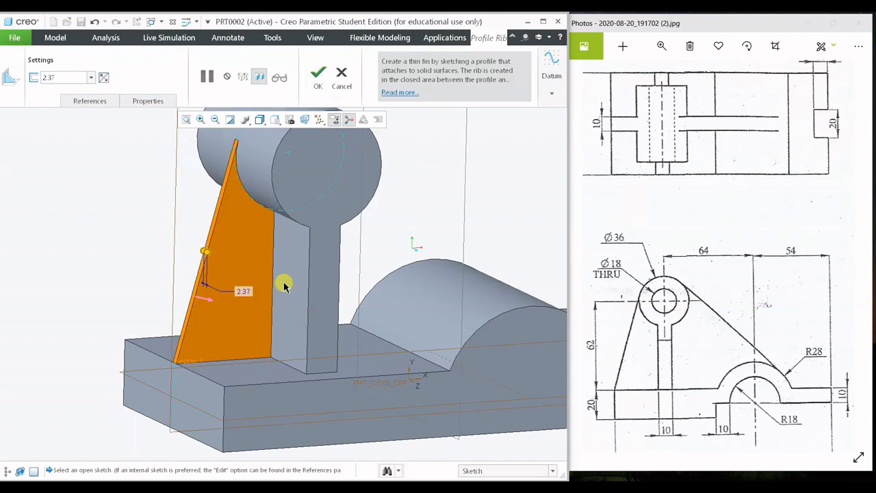
scroll(294, 284, down, 2)
middle_drag(297, 281, 317, 287)
drag(642, 257, 675, 262)
click(69, 77)
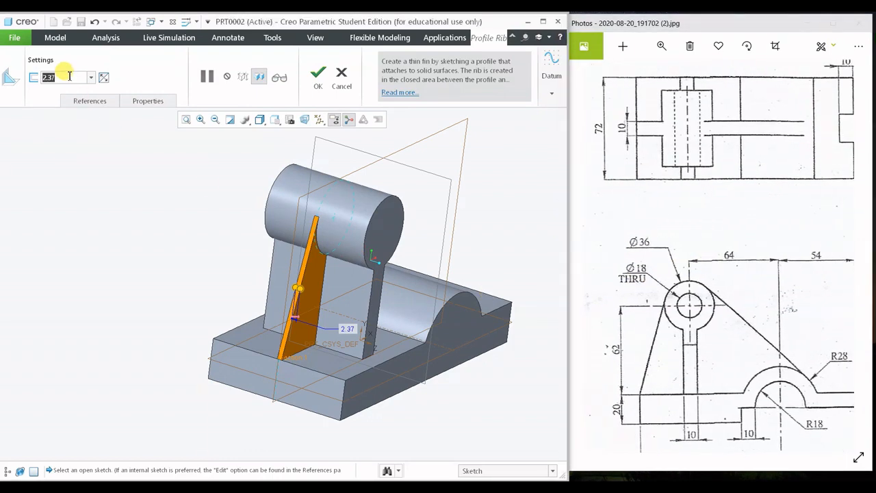
text(10)
key(Return)
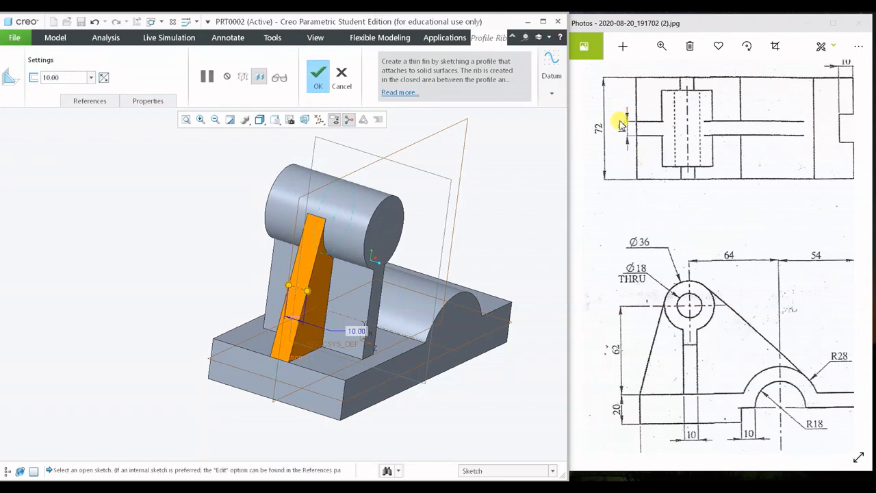
Cycle the rib's thickness side, return it to symmetric about the sketch plane, and complete the rib
middle_drag(323, 237, 336, 221)
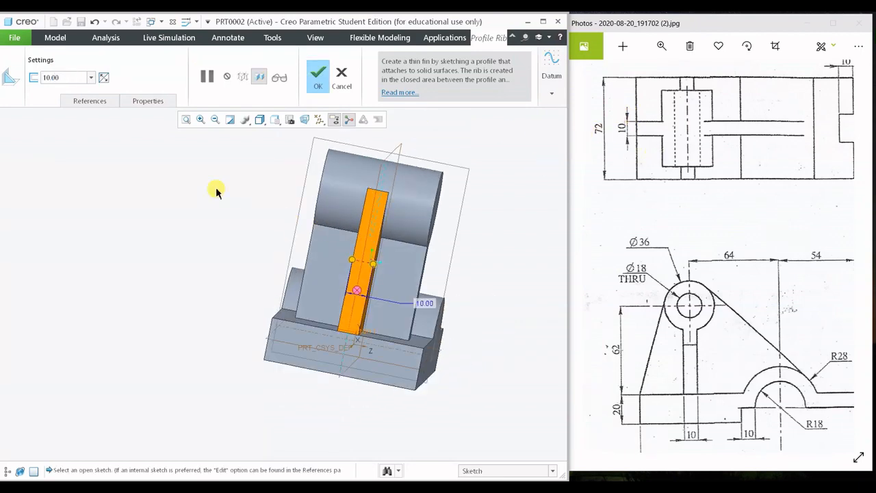
click(103, 77)
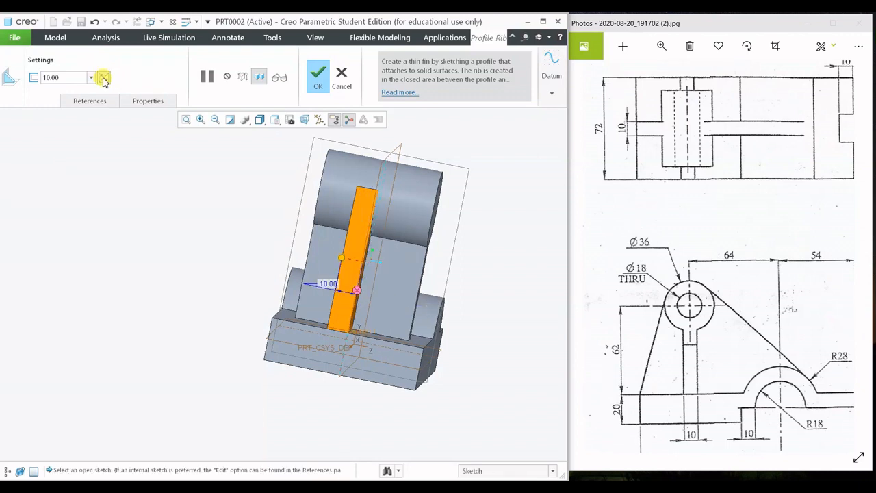
click(103, 78)
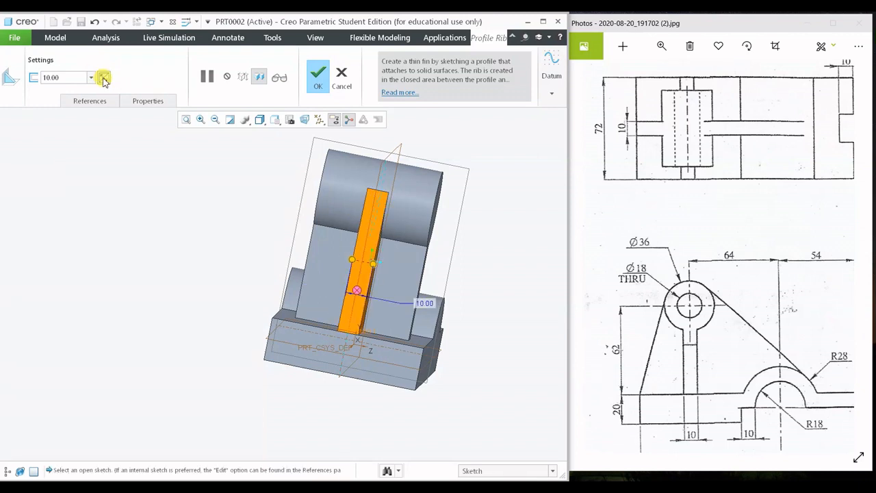
middle_drag(411, 260, 338, 176)
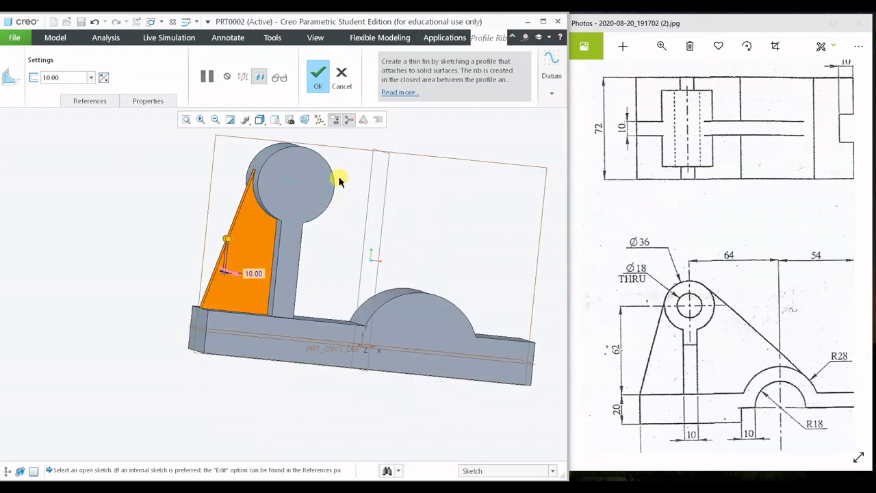
click(316, 76)
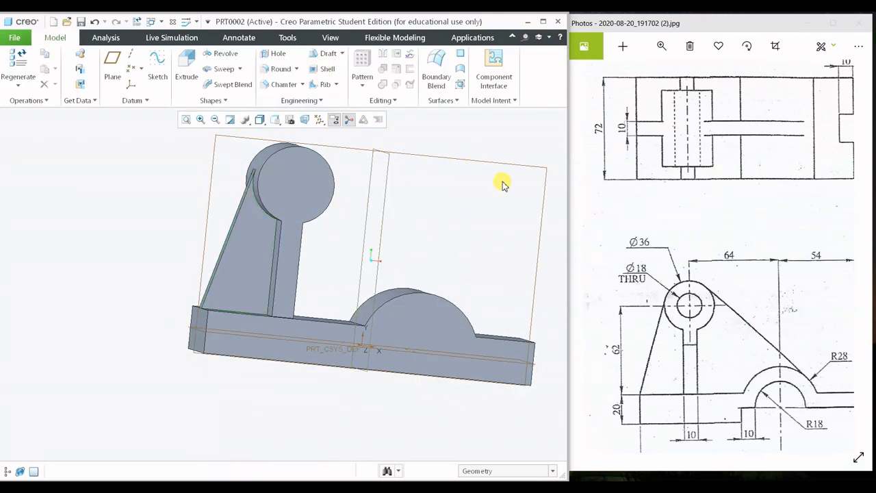
Start a second profile rib sketch on the same lengthwise vertical datum plane, viewed square to the sketch plane
middle_drag(503, 182, 455, 238)
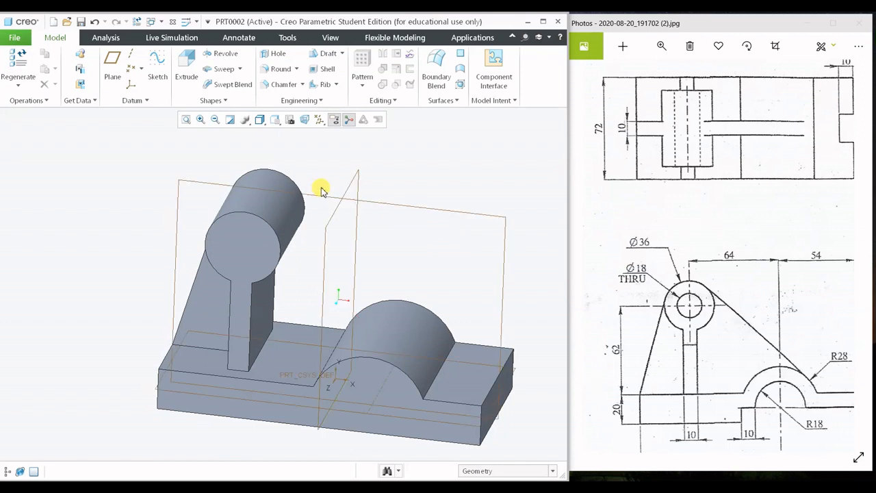
click(336, 84)
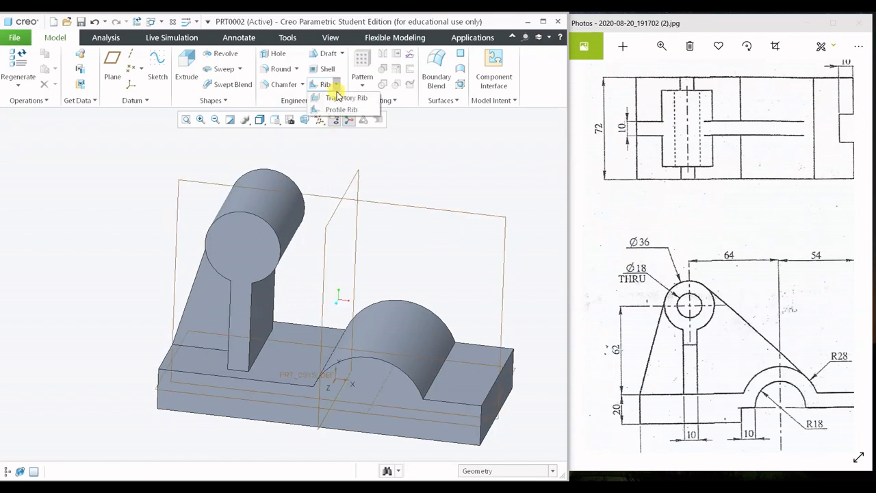
click(336, 110)
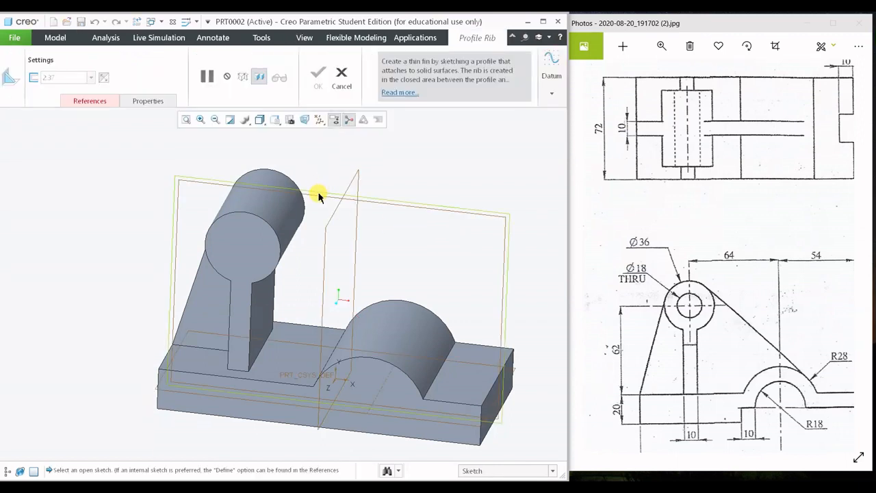
click(317, 191)
click(348, 121)
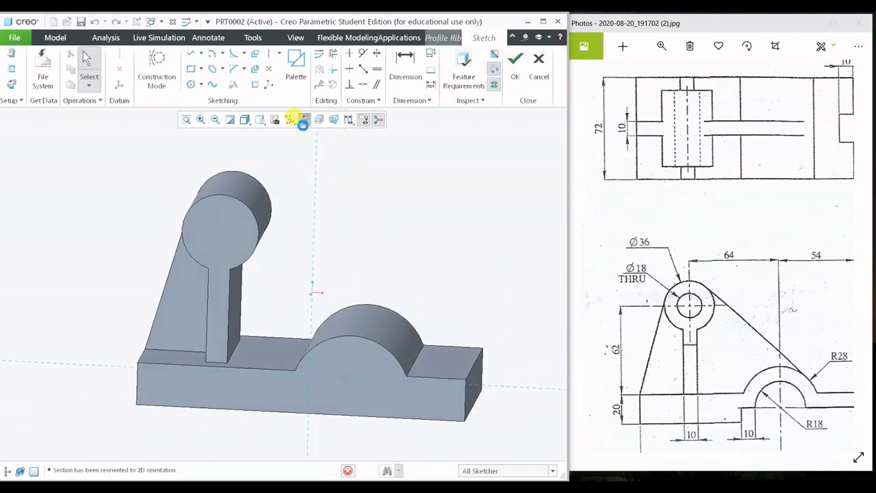
Check the sloping rib edge in the drawing's front view and switch the model to line display without hidden lines
drag(694, 299, 621, 284)
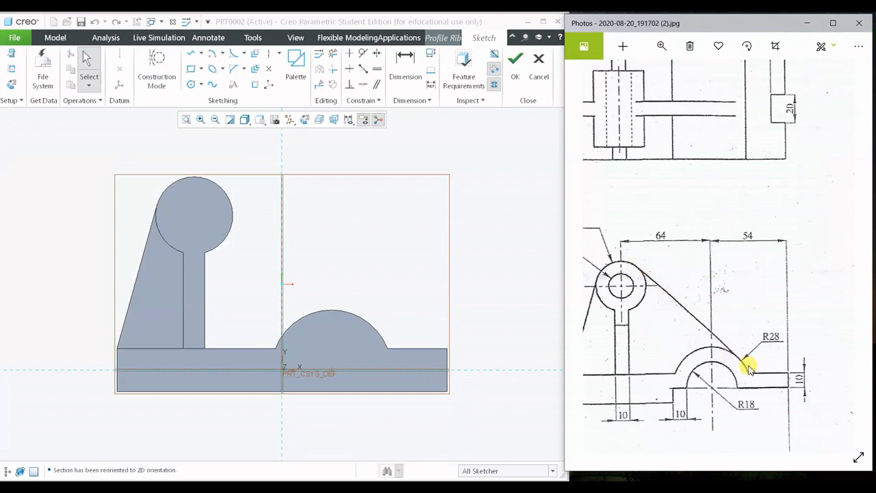
click(246, 123)
click(274, 171)
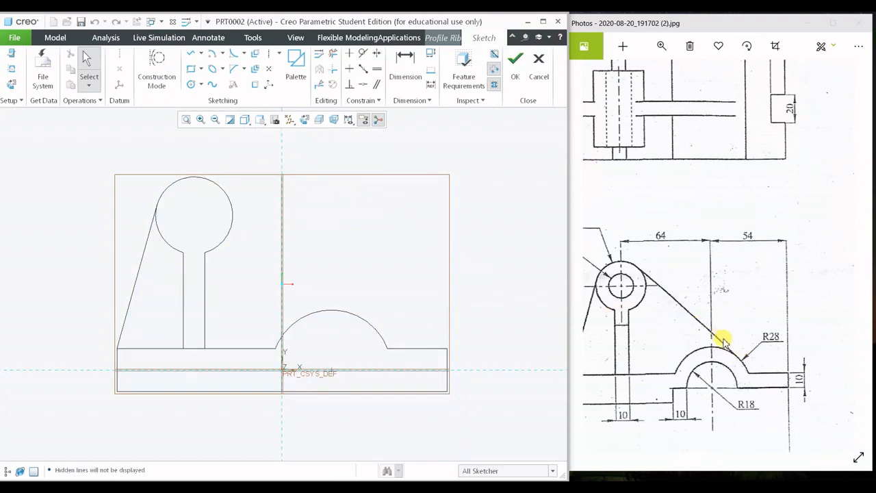
Sketch a line from the top of the boss circle to the far side of the R28 arc, tangent to that arc
click(190, 53)
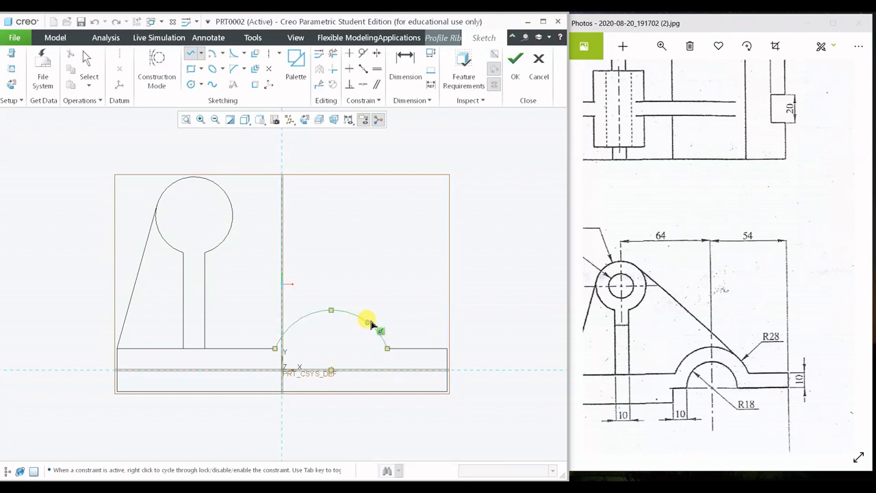
click(193, 181)
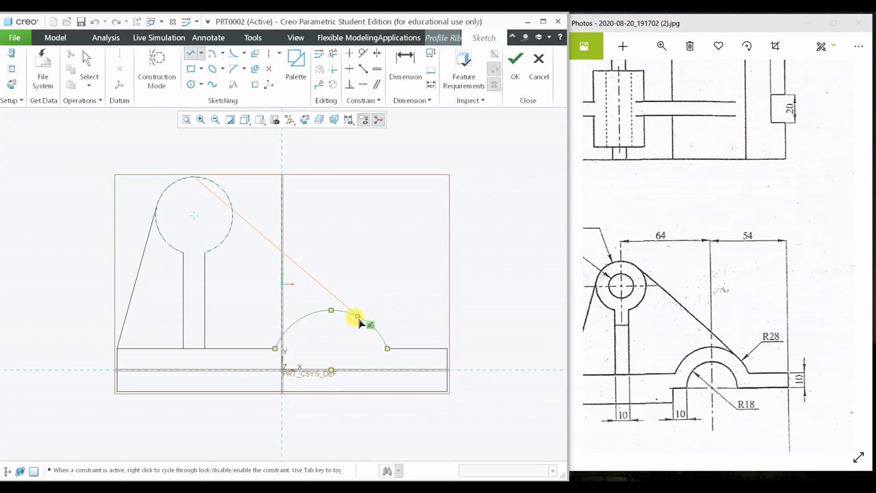
click(369, 332)
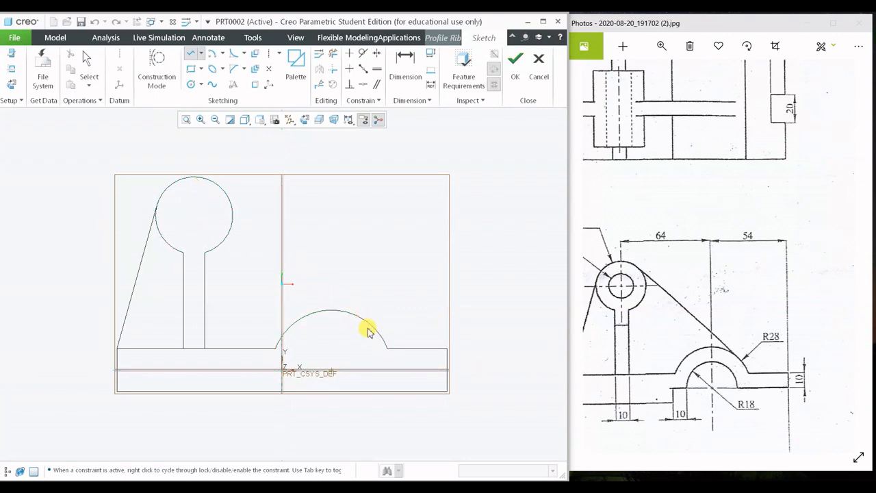
middle_click(415, 225)
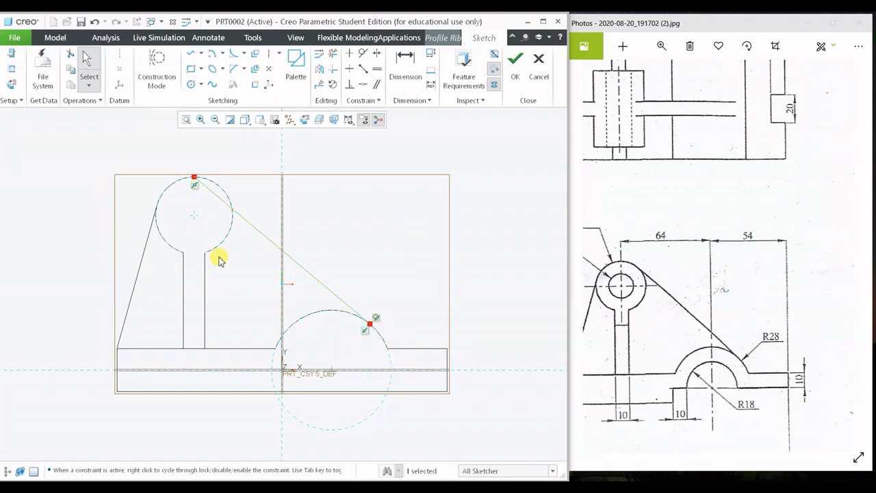
scroll(197, 205, up, 1)
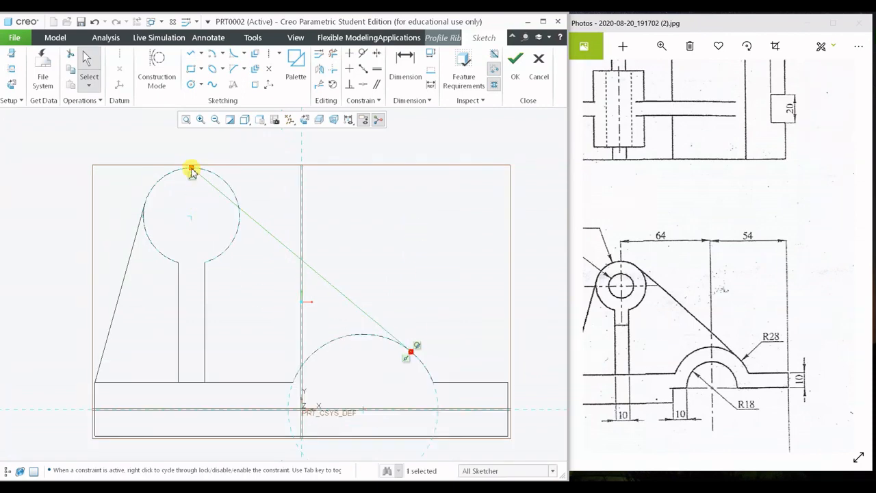
scroll(192, 173, up, 1)
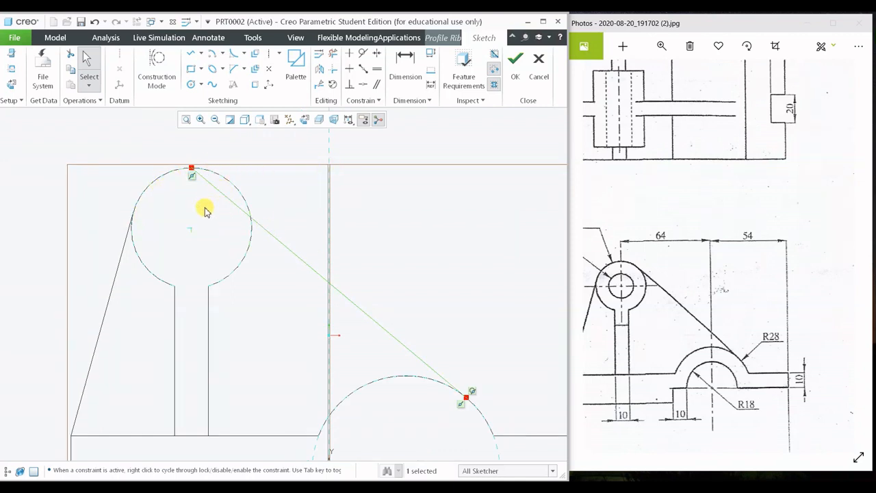
Make the sloping rib line tangent to the boss circle, deleting the conflicting MidPoint constraint
click(363, 53)
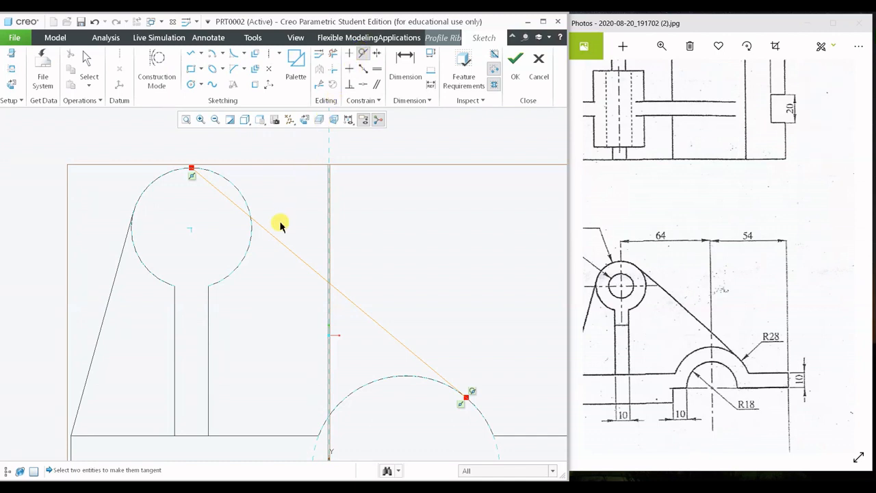
click(232, 203)
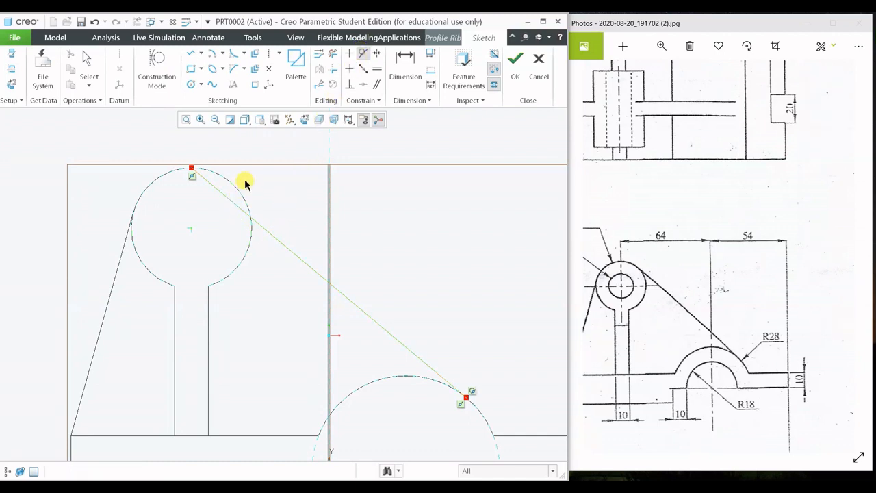
click(233, 186)
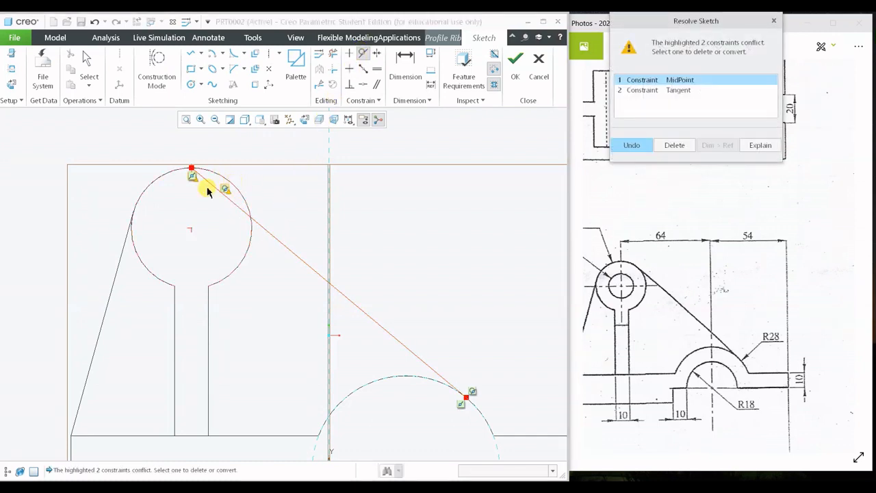
mouse_move(685, 29)
mouse_down()
mouse_move(627, 72)
mouse_move(458, 72)
mouse_move(474, 63)
mouse_up()
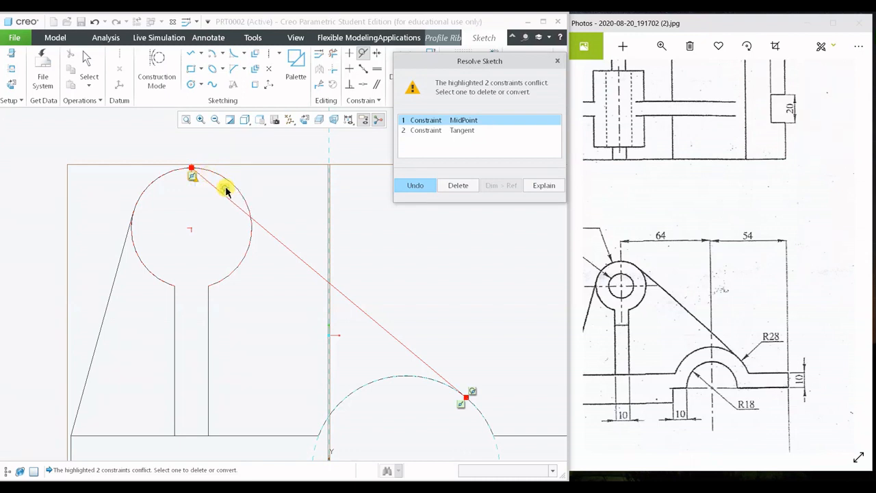
click(429, 130)
click(465, 119)
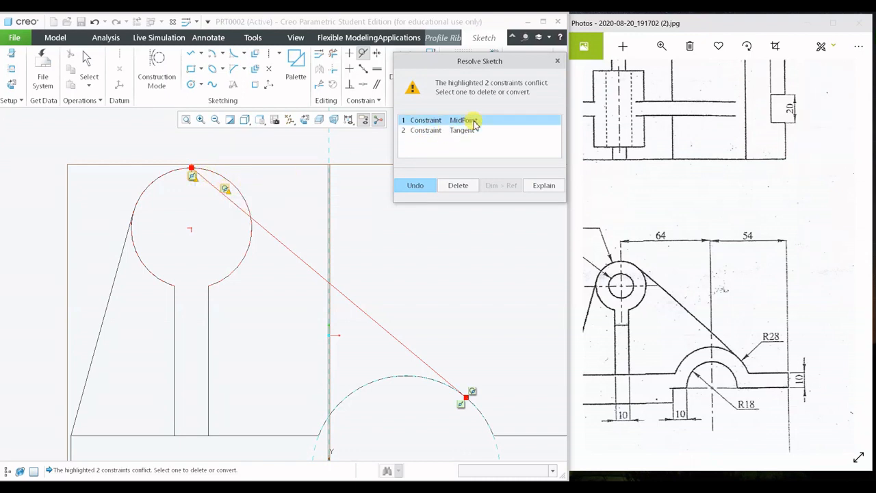
click(458, 185)
Trim the rib line's overhang beyond its tangent point on the boss circle and finish the sketch
scroll(219, 192, down, 3)
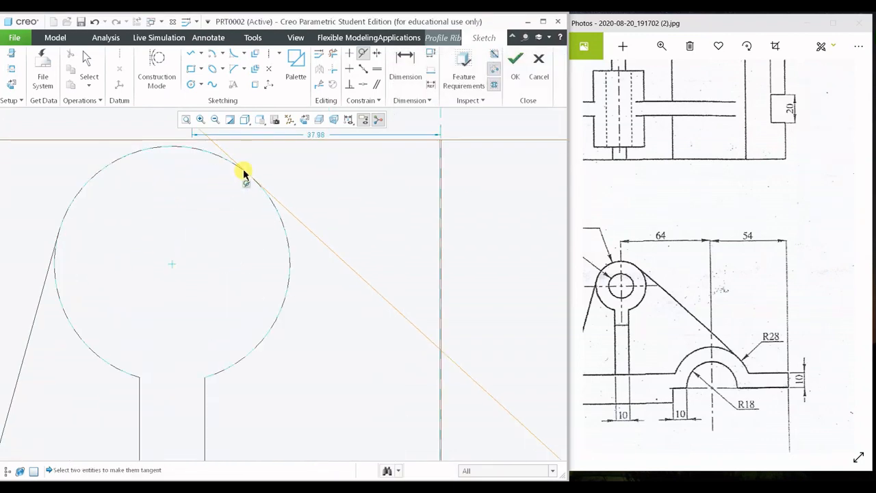
scroll(246, 192, down, 2)
scroll(246, 191, up, 2)
scroll(226, 156, down, 1)
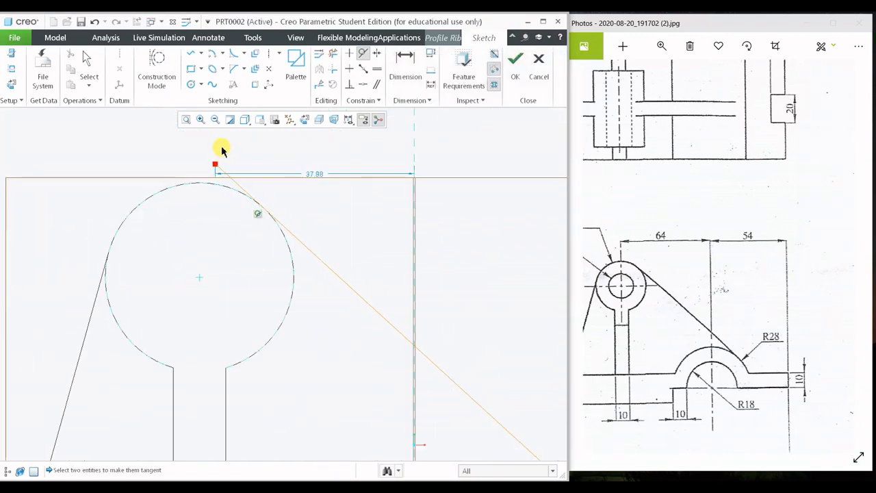
click(333, 55)
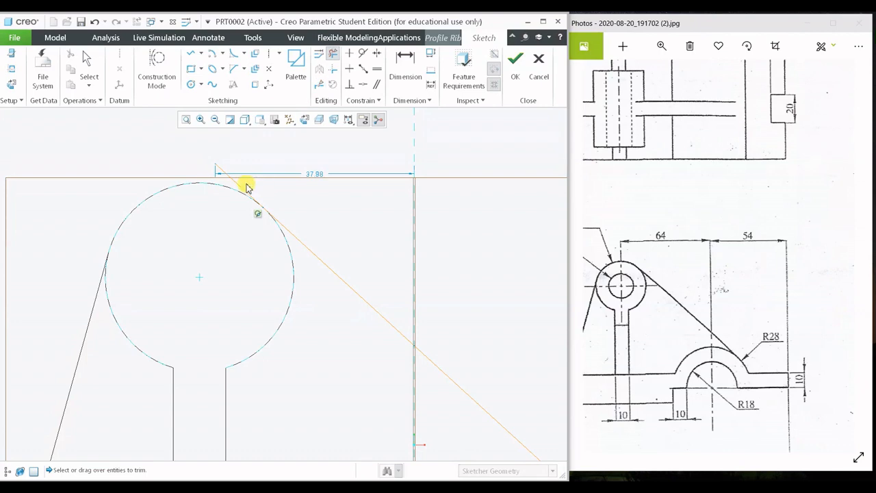
middle_click(340, 192)
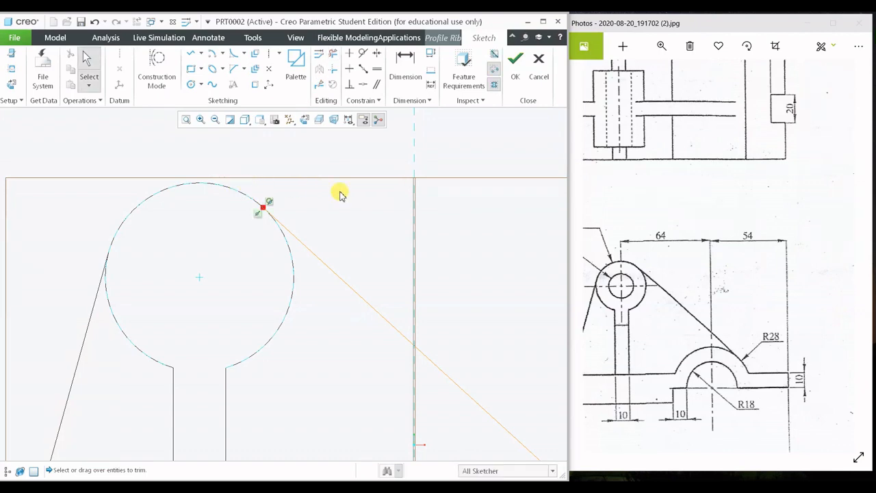
scroll(413, 208, up, 5)
mouse_move(413, 207)
middle_down()
mouse_move(418, 229)
mouse_move(415, 221)
middle_up()
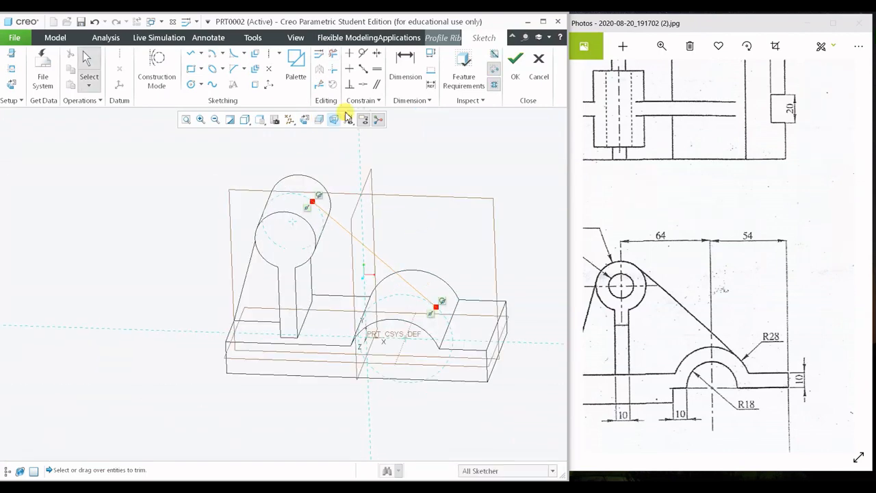
click(518, 76)
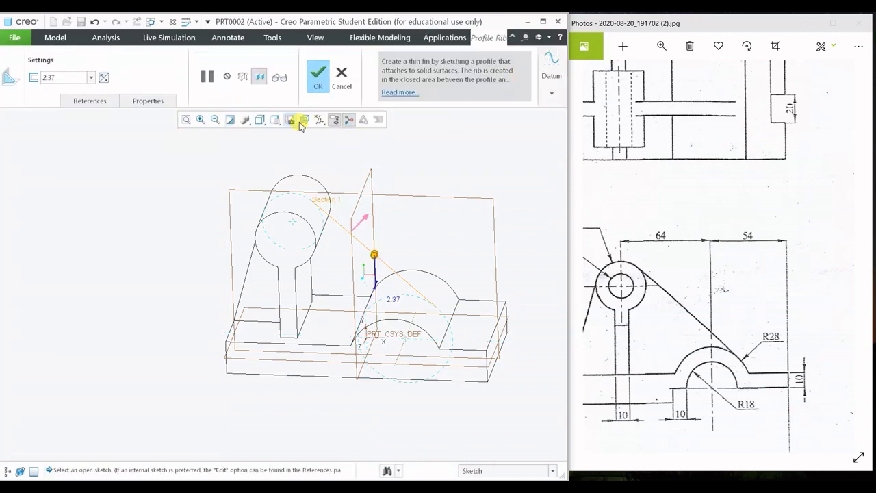
Display the model with Shading With Edges and direct the rib's fill toward the base between the boss and the arc
click(262, 121)
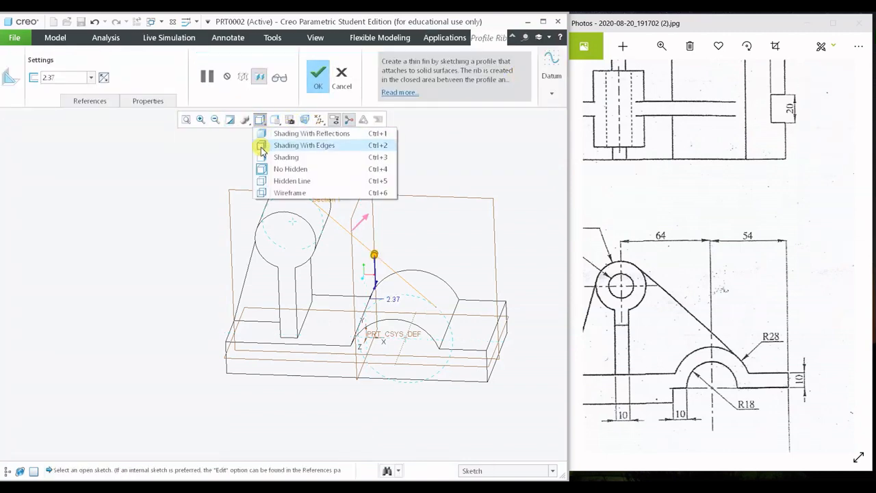
click(264, 145)
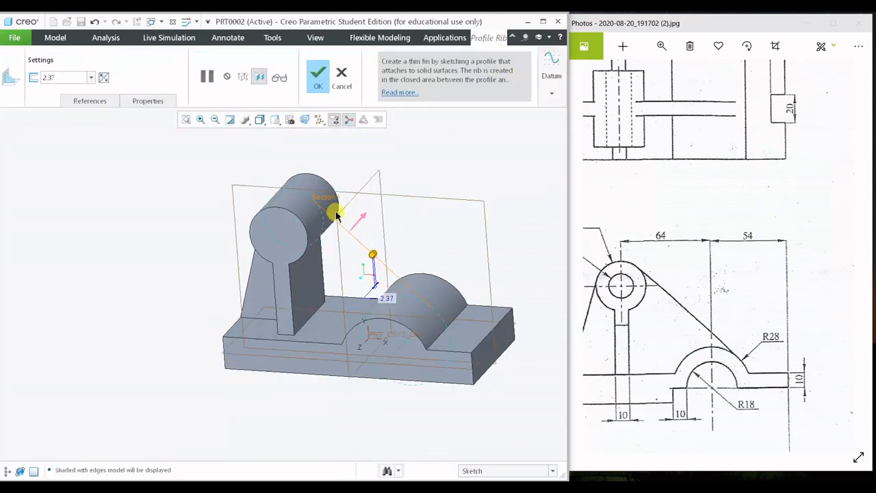
scroll(339, 213, down, 2)
click(362, 225)
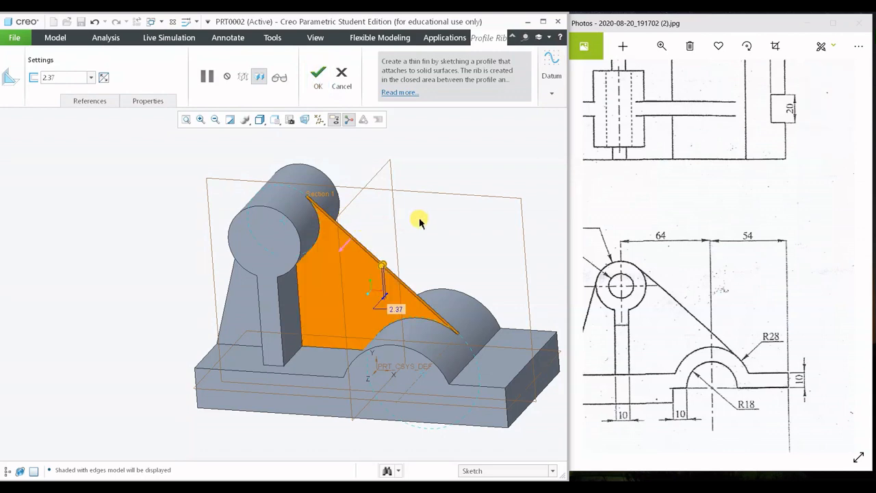
middle_drag(420, 221, 406, 238)
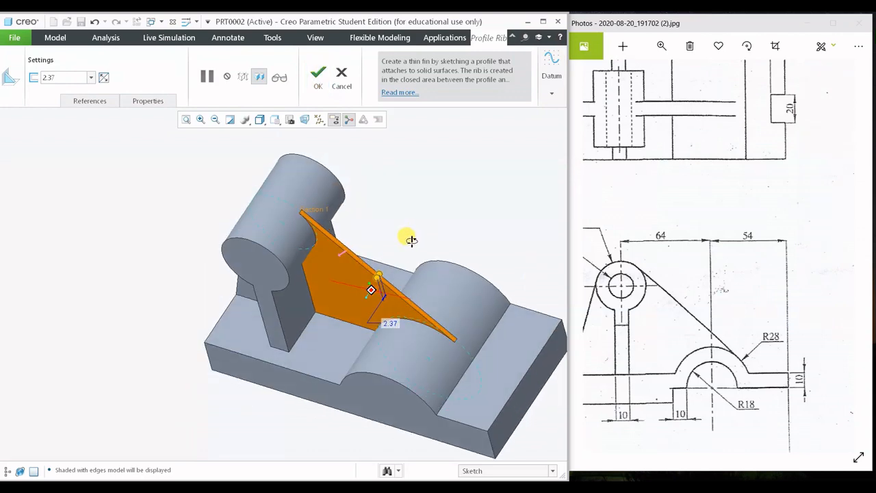
click(344, 257)
middle_drag(363, 247, 274, 191)
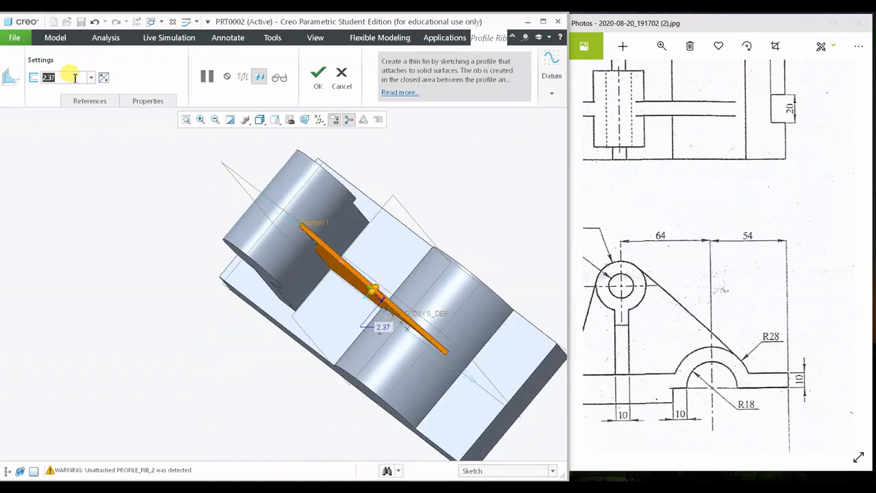
Set the second profile rib's thickness to 10 mm and complete the rib
text(10)
key(Return)
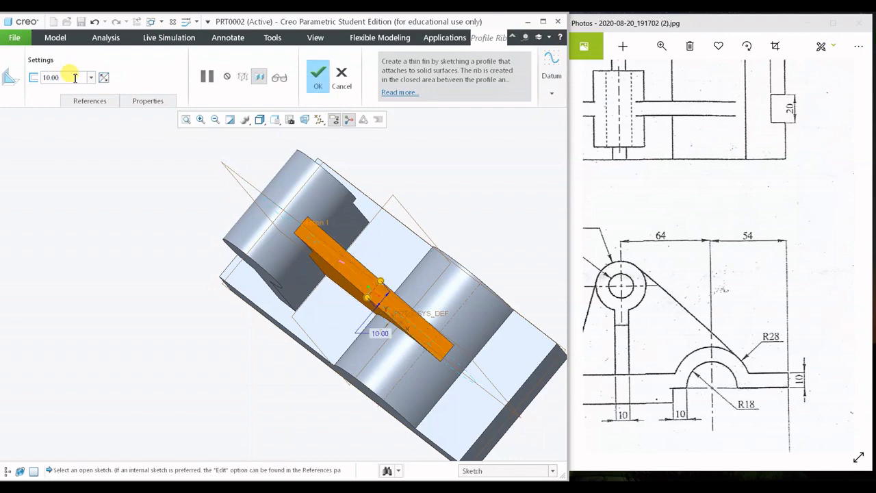
middle_drag(333, 239, 356, 192)
click(318, 72)
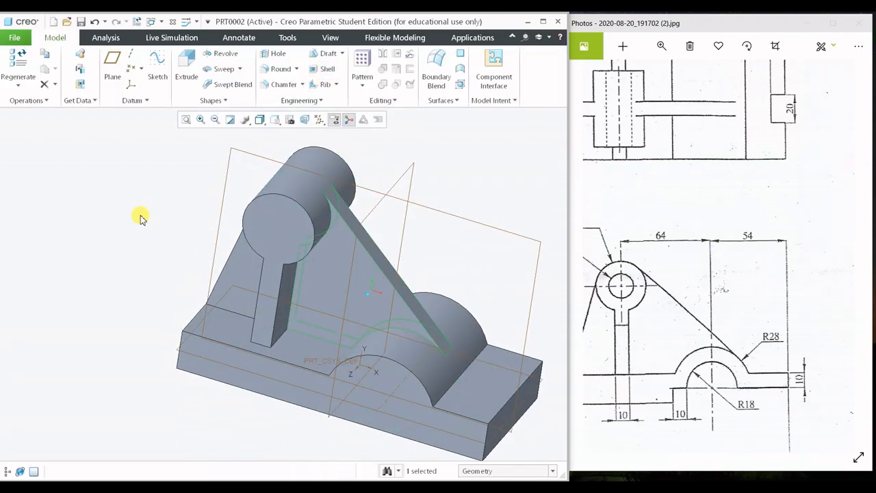
Examine the drawing's top, front and side views for the shape and dimensions of the support below the boss
middle_drag(225, 229, 270, 234)
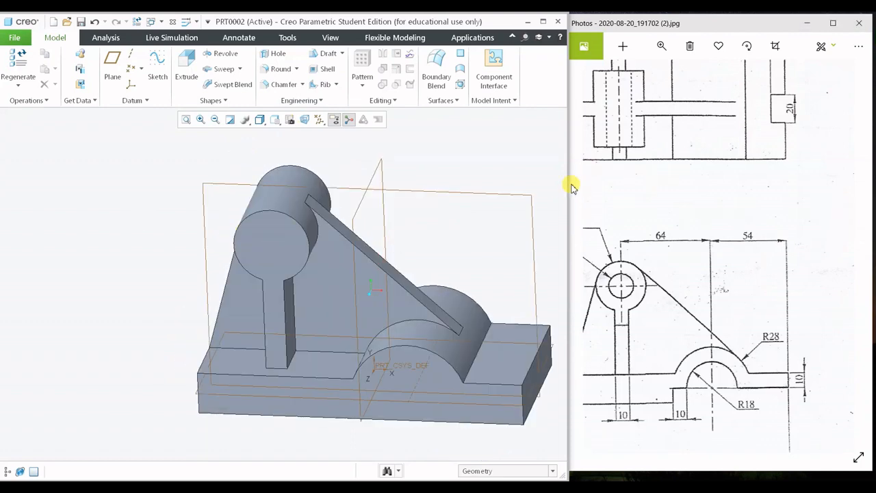
click(631, 185)
drag(637, 141, 707, 159)
drag(706, 210, 702, 180)
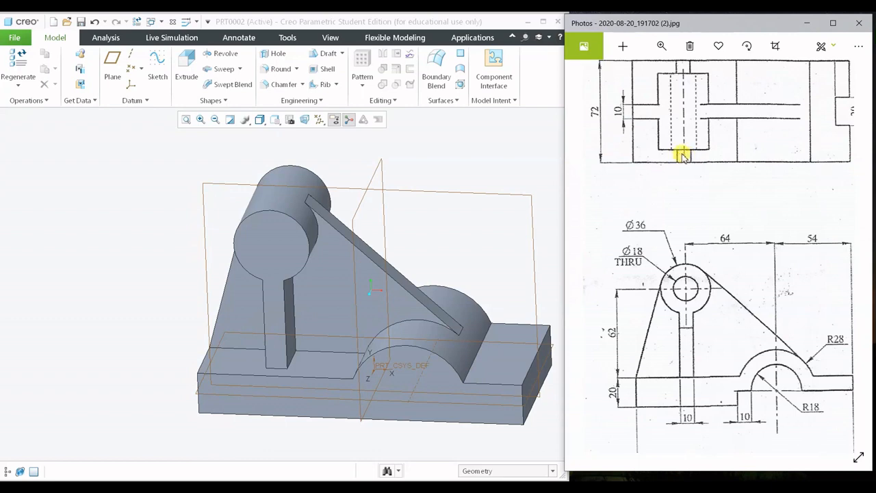
drag(770, 209, 603, 188)
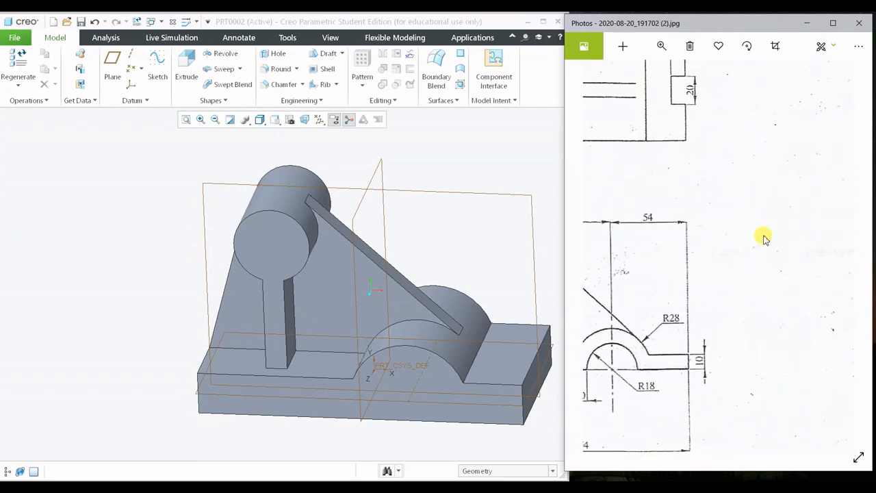
drag(828, 240, 712, 217)
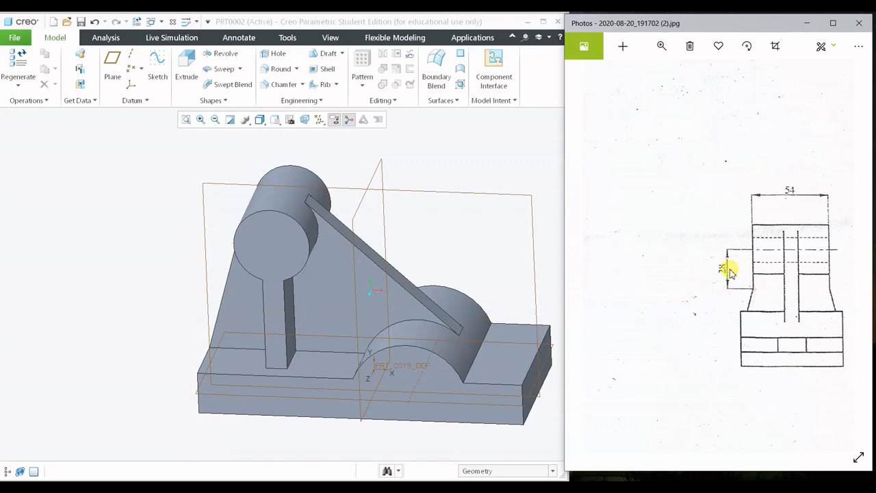
scroll(733, 277, up, 3)
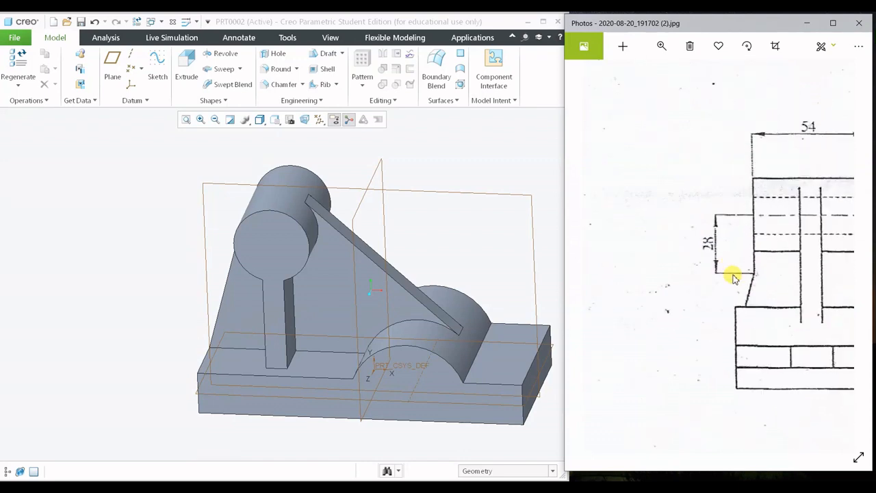
scroll(733, 276, down, 3)
scroll(733, 276, down, 2)
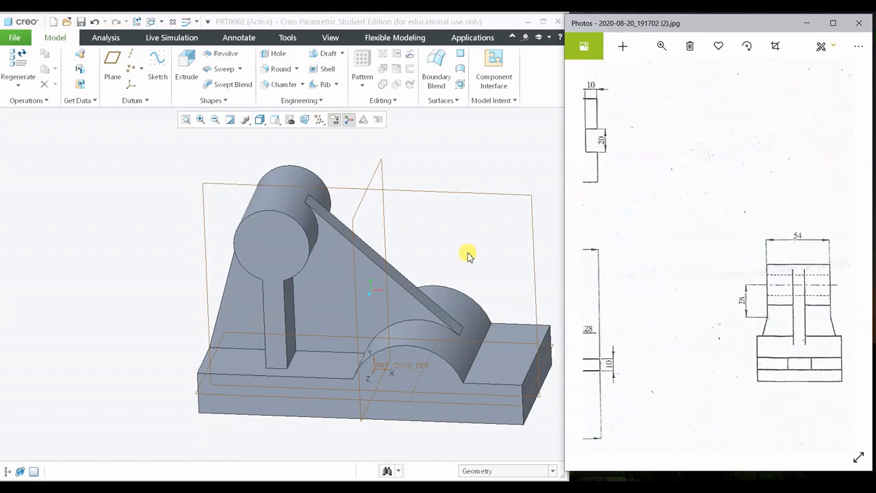
click(462, 161)
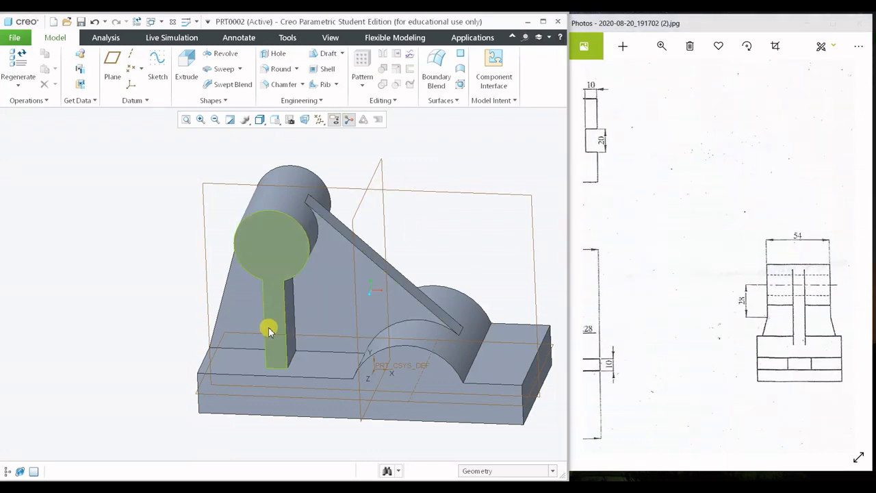